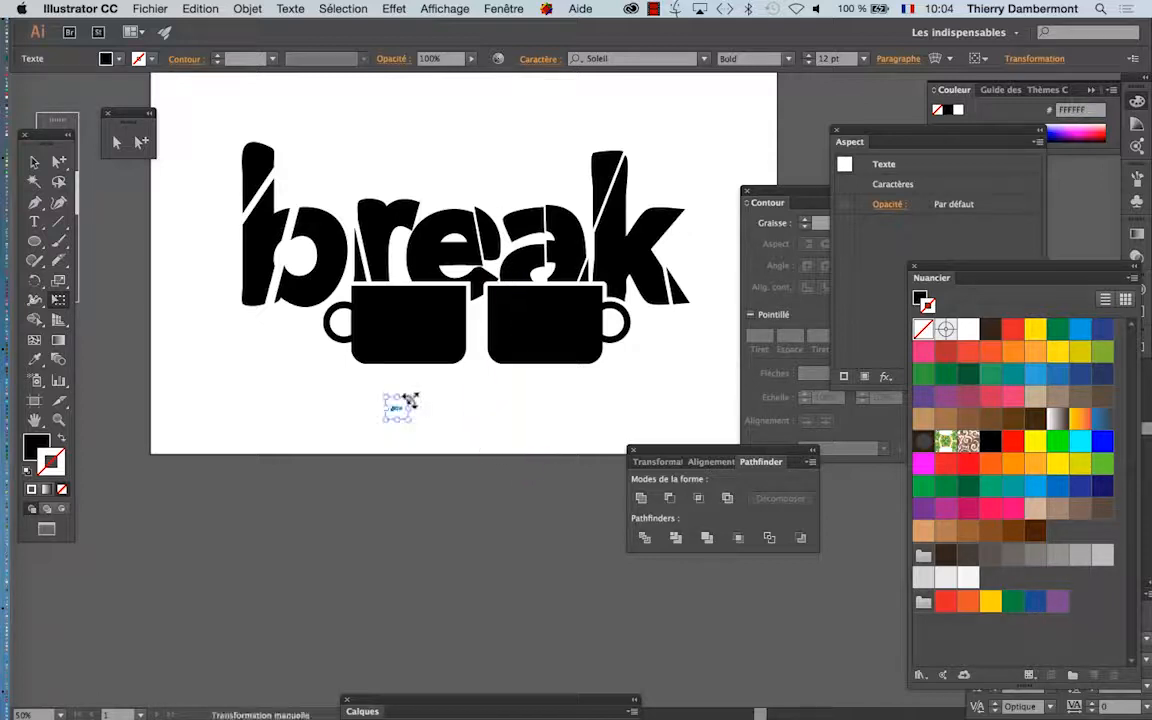
# Enlarge the text "time" to about 167 pt and place it across the two cups.
pyautogui.moveTo(530, 380); pyautogui.dragTo(689, 389)
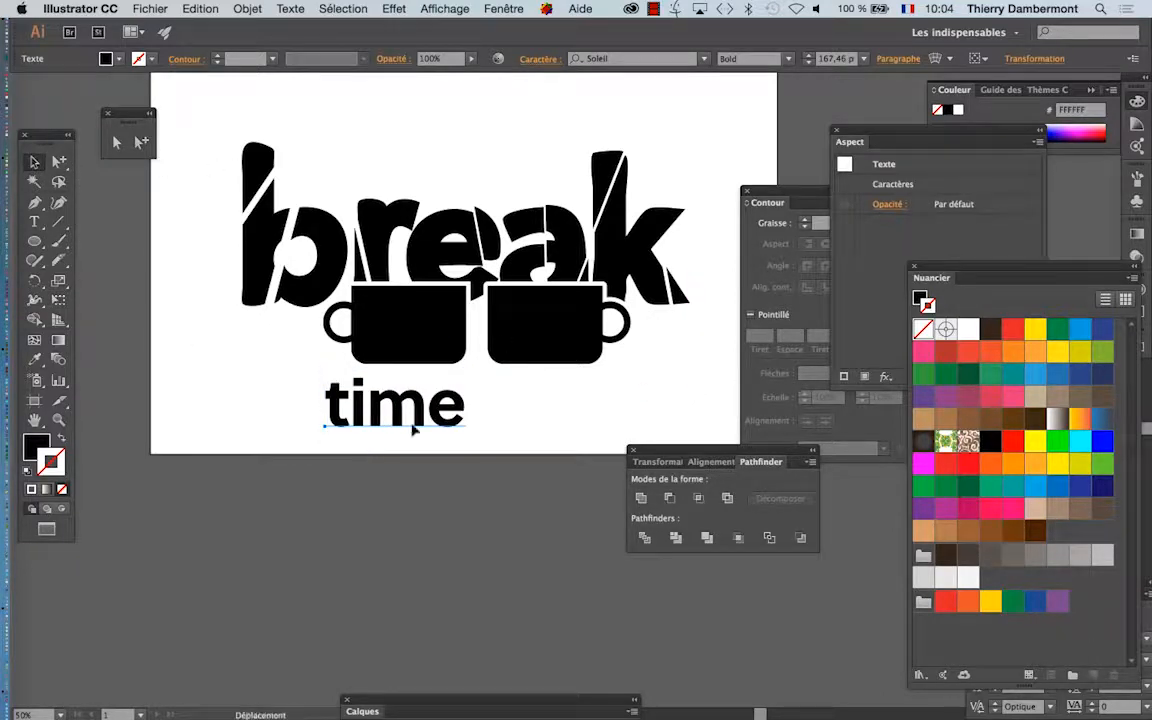
pyautogui.moveTo(414, 428); pyautogui.dragTo(455, 350)
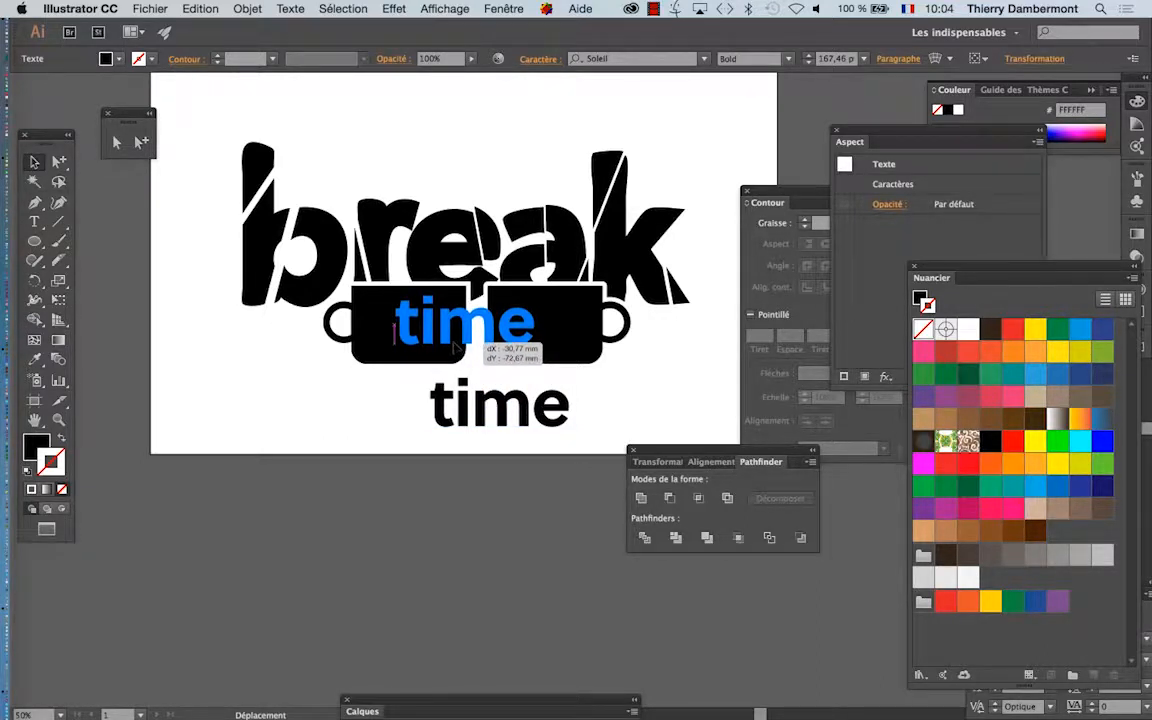
pyautogui.moveTo(456, 348); pyautogui.dragTo(456, 348)
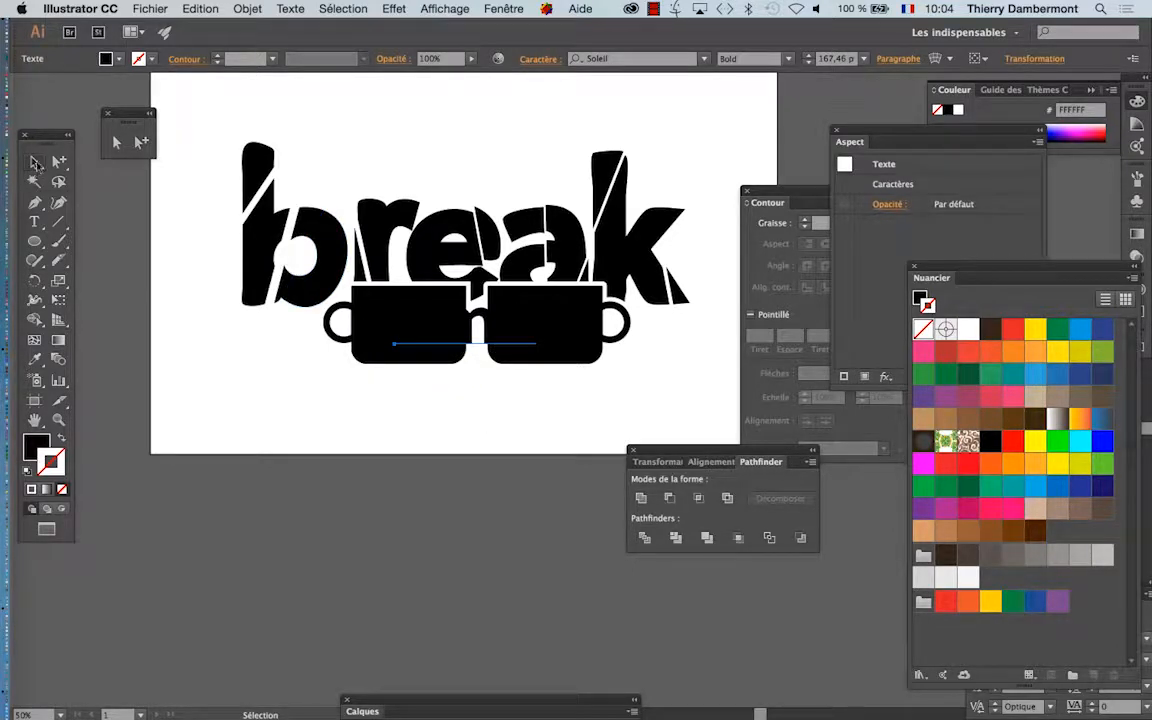
# Give the text "time" on the cups a white stroke.
pyautogui.click(493, 379)
pyautogui.click(478, 345)
pyautogui.scroll(2, 478, 343)
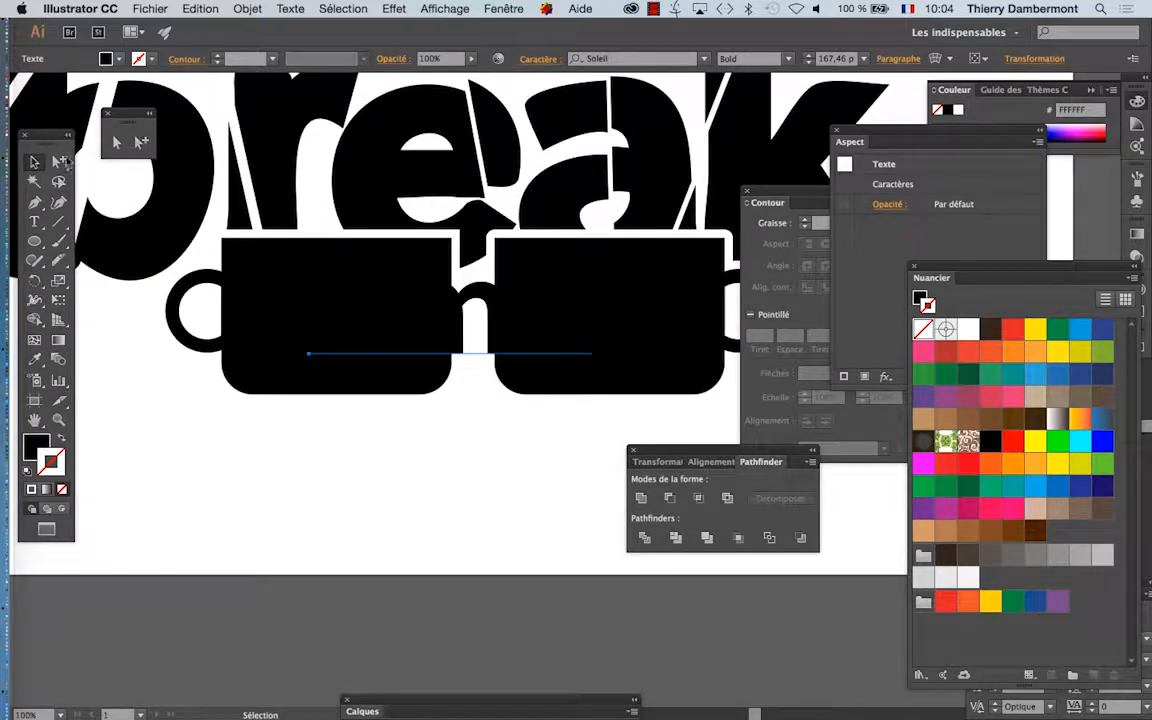
pyautogui.moveTo(50, 137); pyautogui.dragTo(236, 114)
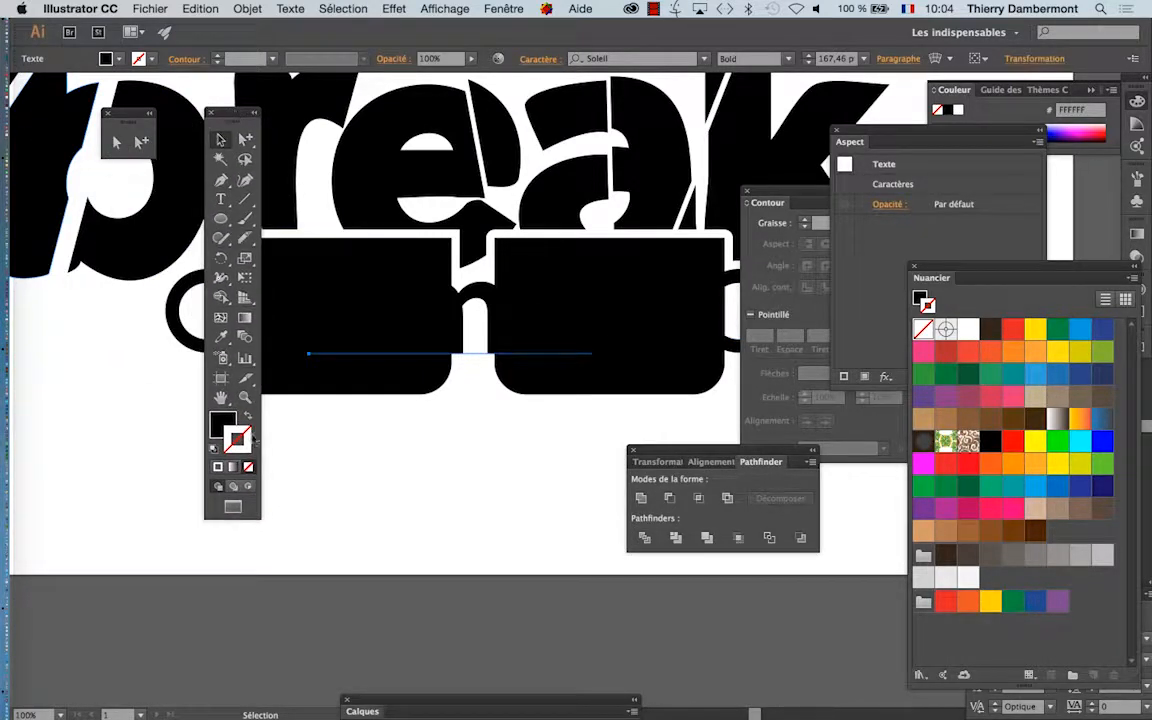
pyautogui.click(971, 330)
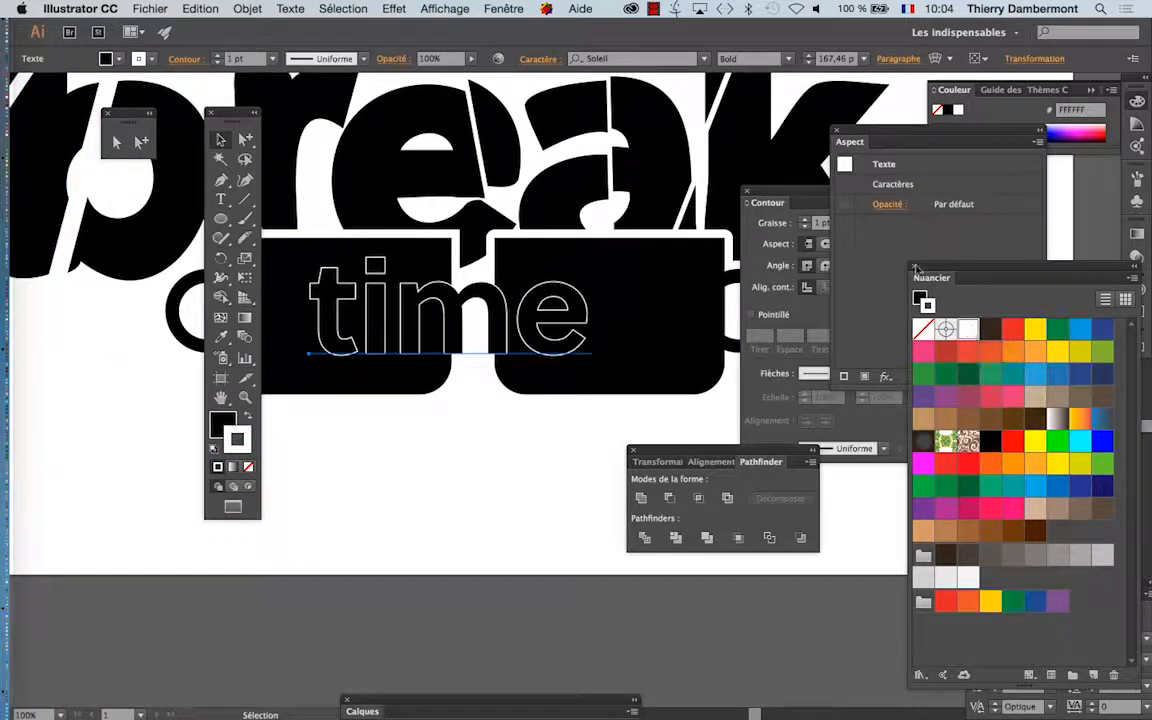
# Set the stroke weight of the text "time" to 10 pt.
pyautogui.moveTo(803, 203); pyautogui.dragTo(791, 193)
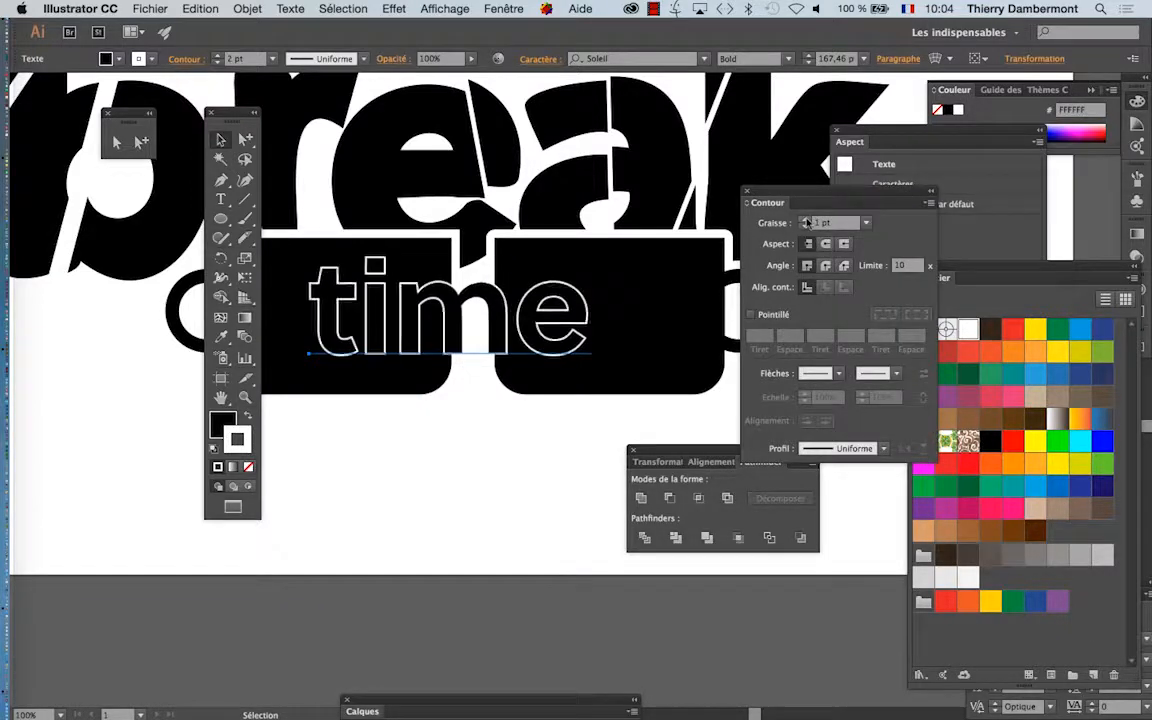
pyautogui.click(806, 219)
pyautogui.click(806, 219)
pyautogui.click(805, 219)
pyautogui.click(805, 219)
pyautogui.click(805, 219)
pyautogui.click(804, 219)
pyautogui.click(804, 219)
pyautogui.click(804, 219)
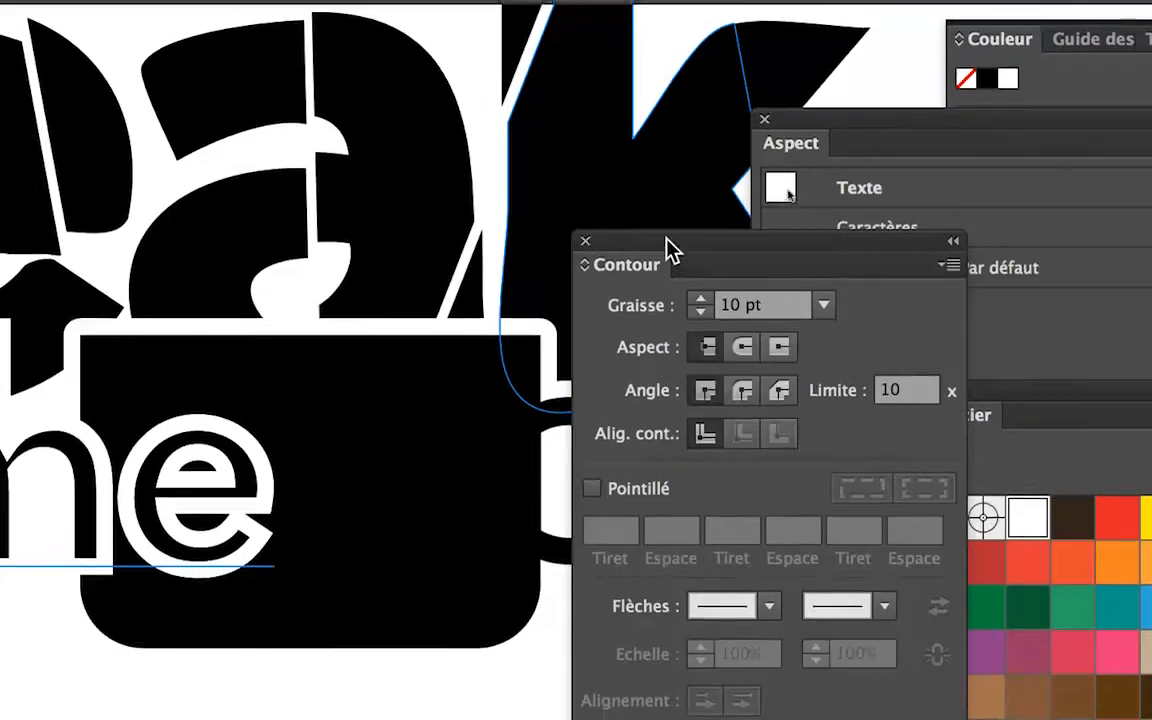
# Lower the stroke weight of "time" to nothing and raise it back to 10 pt to compare letter thickness.
pyautogui.moveTo(667, 240); pyautogui.dragTo(404, 362)
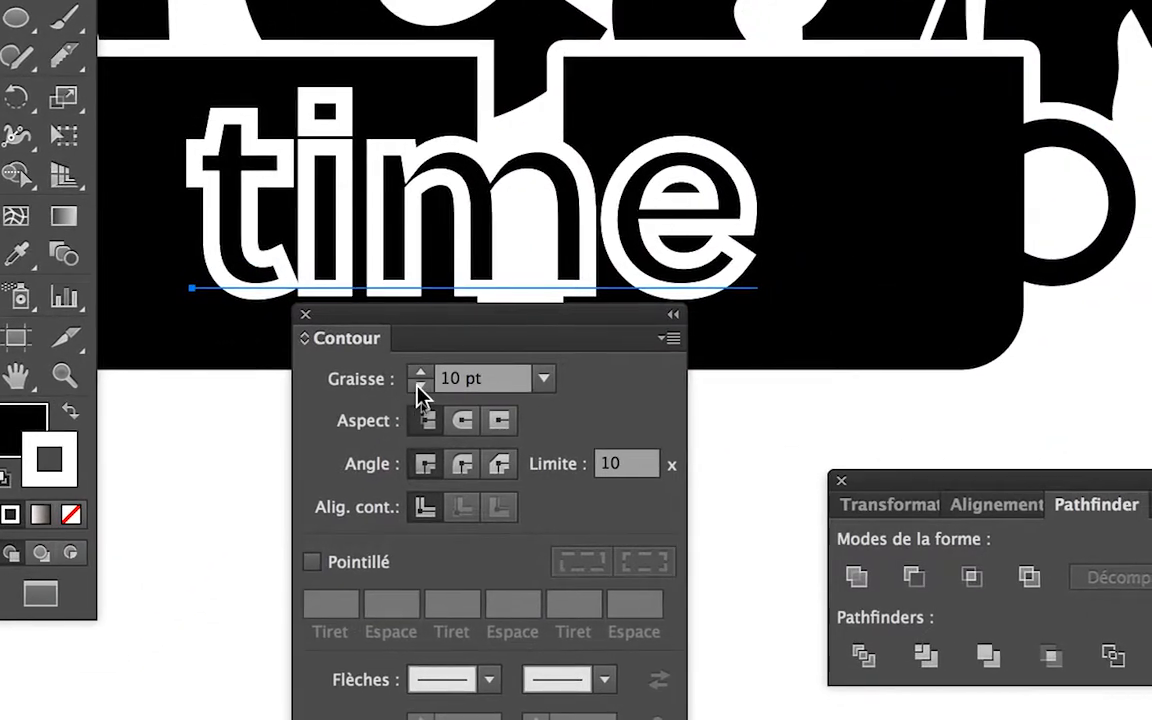
pyautogui.click(424, 455)
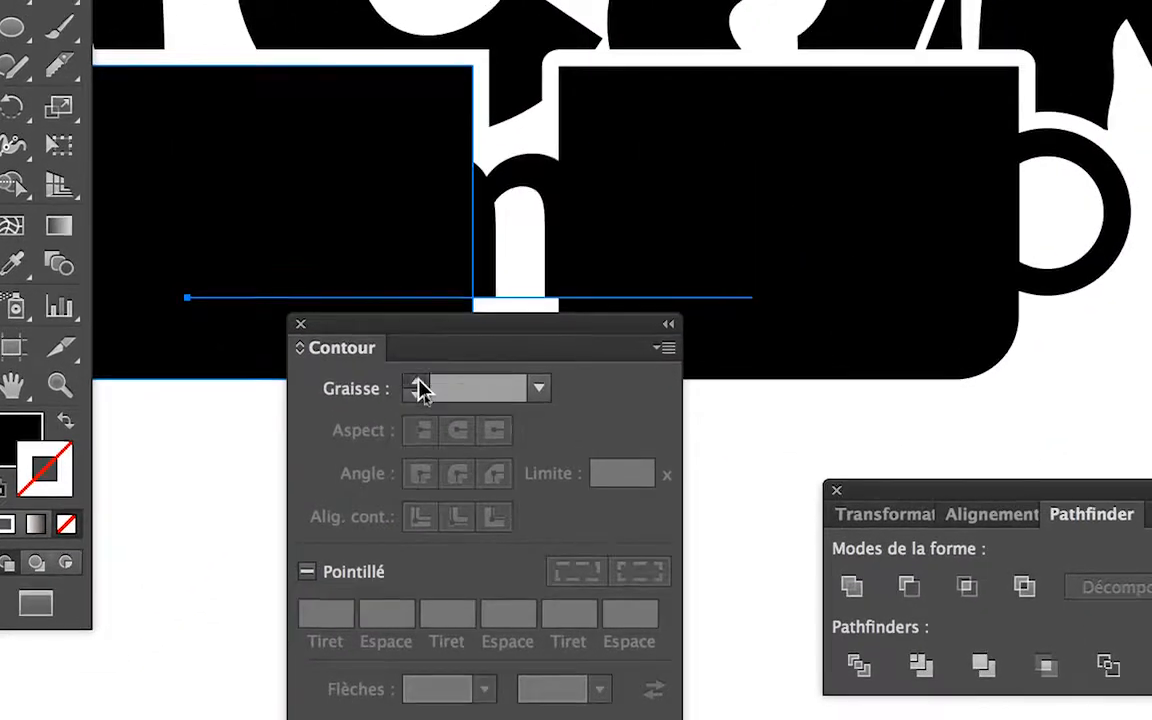
pyautogui.click(422, 378)
pyautogui.click(422, 378)
pyautogui.click(422, 378)
pyautogui.click(417, 382)
pyautogui.click(417, 382)
pyautogui.click(417, 382)
pyautogui.click(417, 382)
pyautogui.click(417, 382)
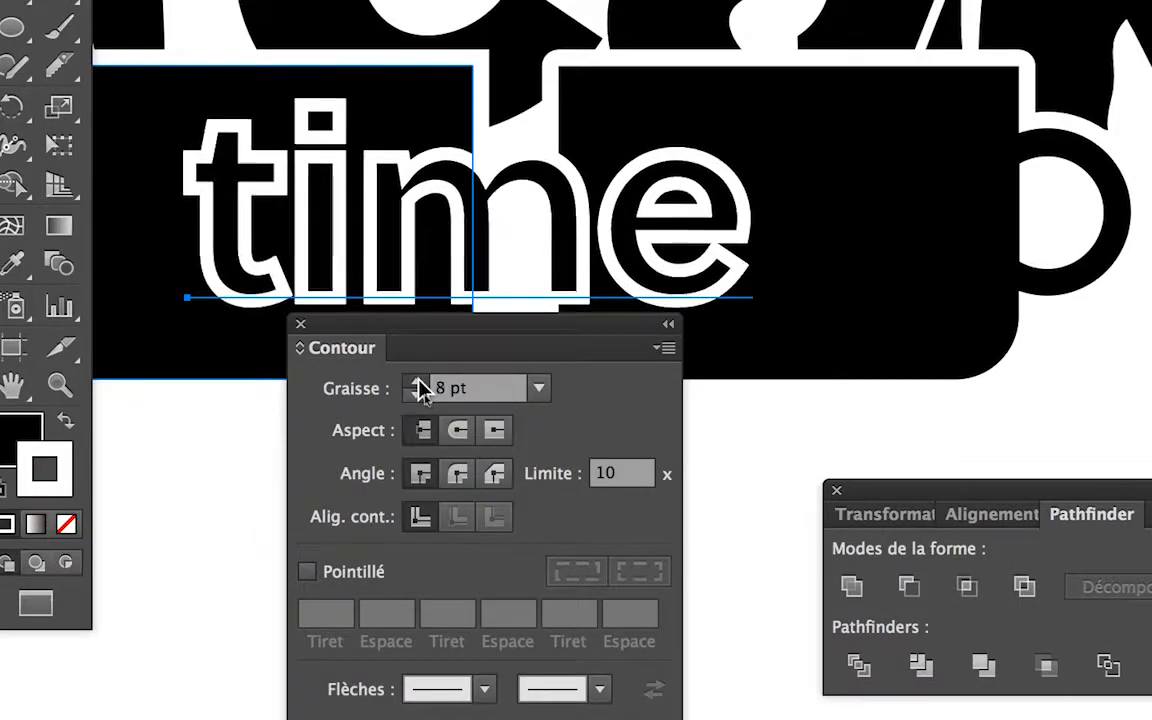
pyautogui.click(417, 382)
pyautogui.click(417, 382)
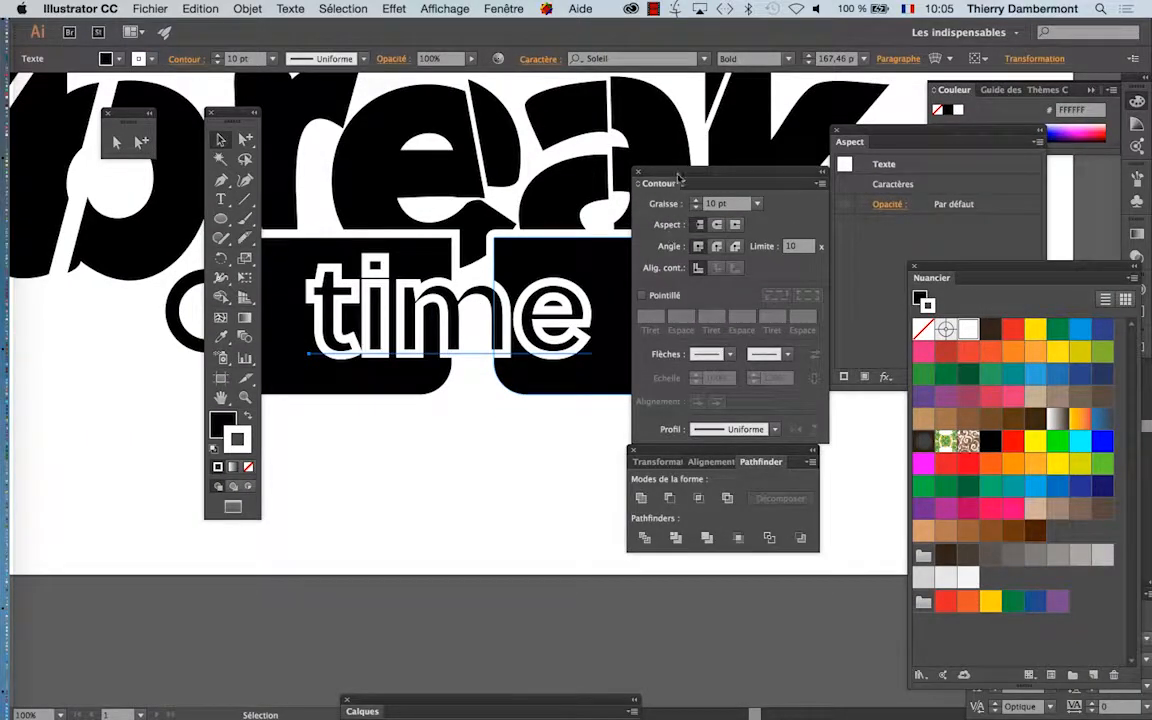
# Collapse the stroke settings and remove both the fill and the stroke from the text "time".
pyautogui.moveTo(678, 178); pyautogui.dragTo(325, 541)
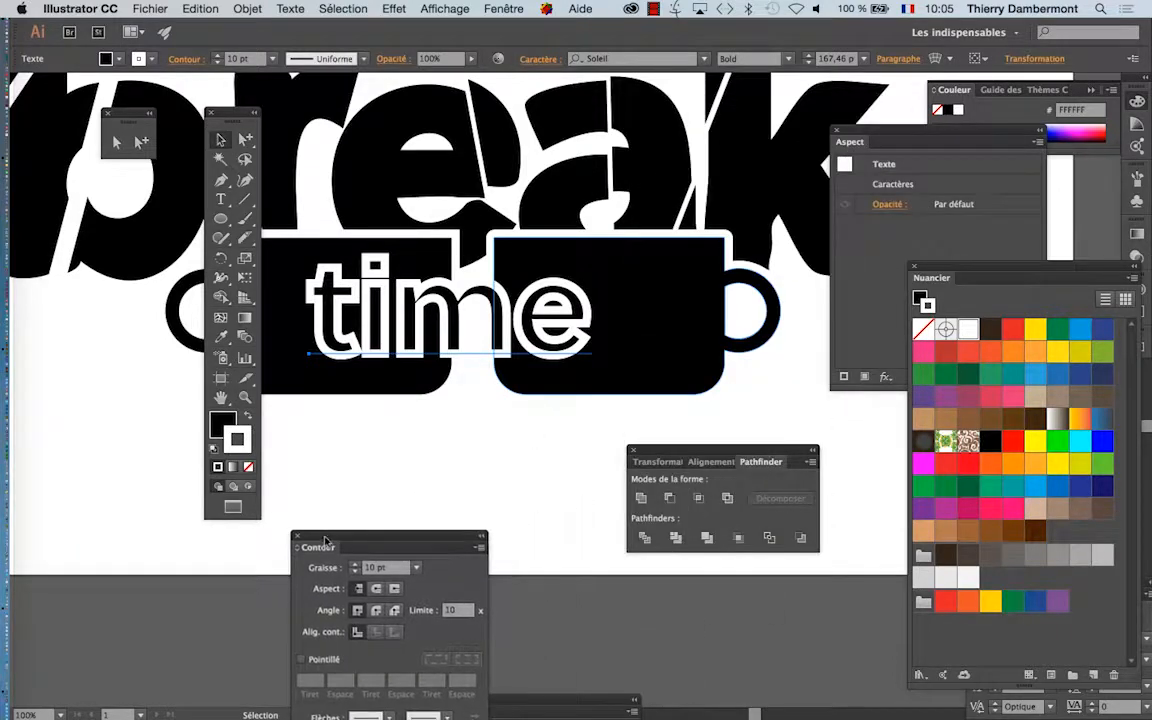
pyautogui.doubleClick(325, 542)
pyautogui.moveTo(228, 118); pyautogui.dragTo(233, 84)
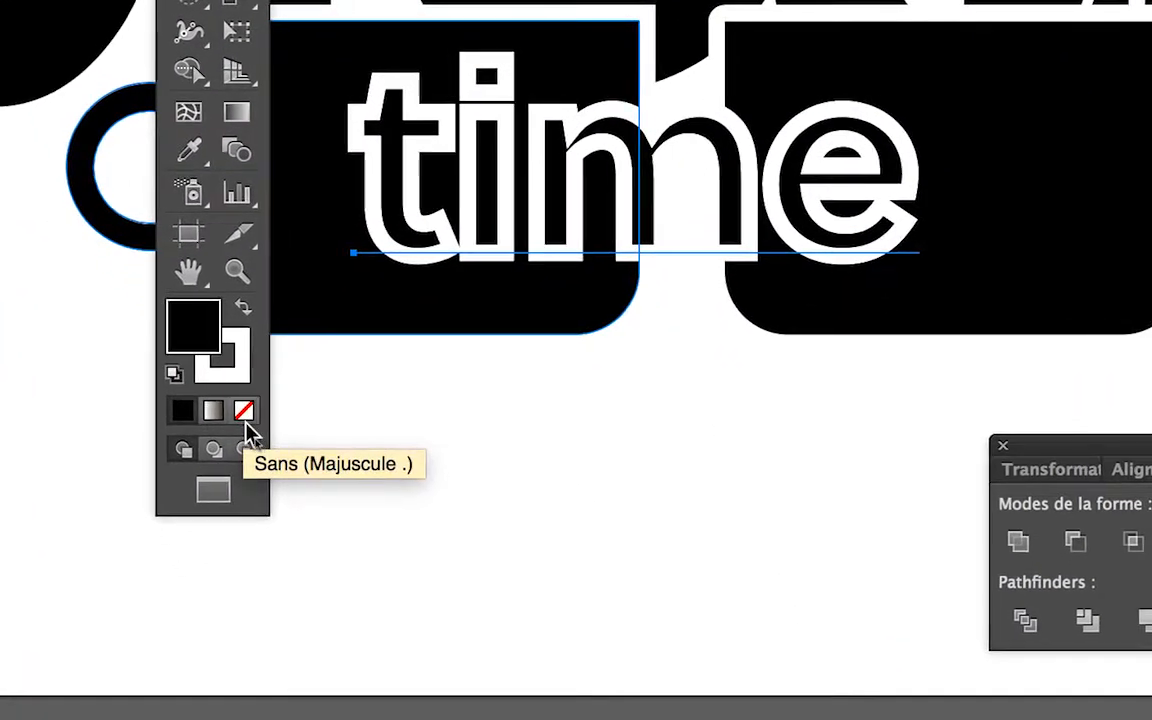
pyautogui.click(282, 476)
pyautogui.press('x')
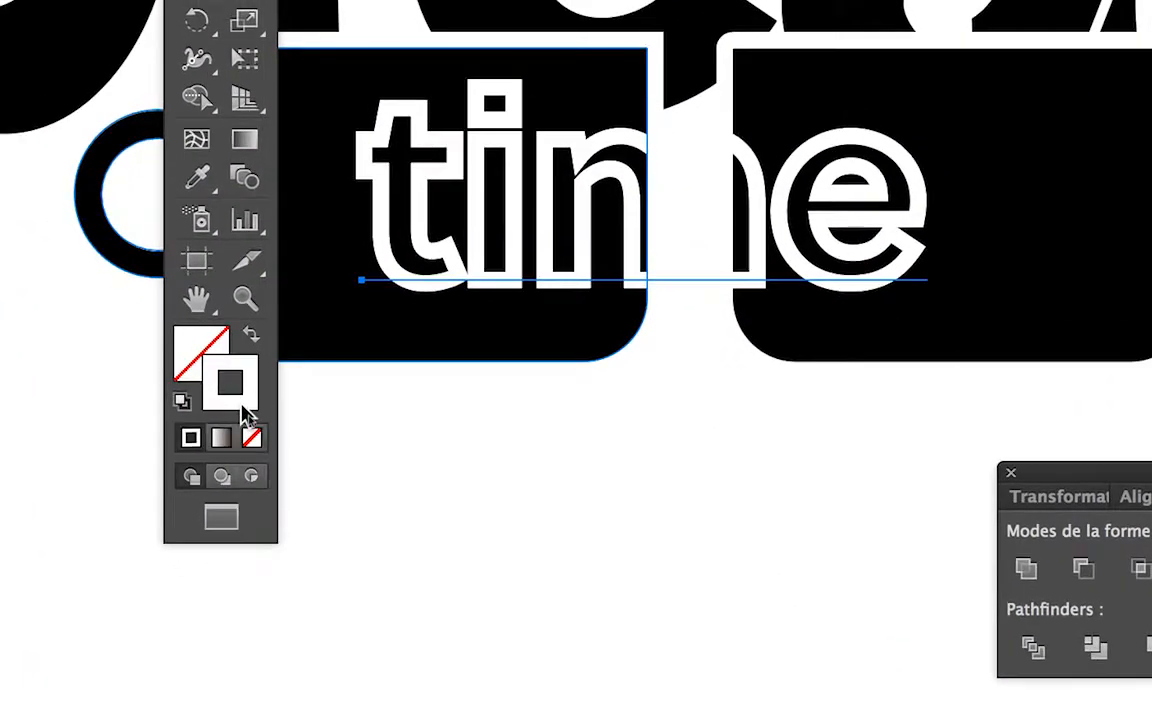
pyautogui.click(245, 414)
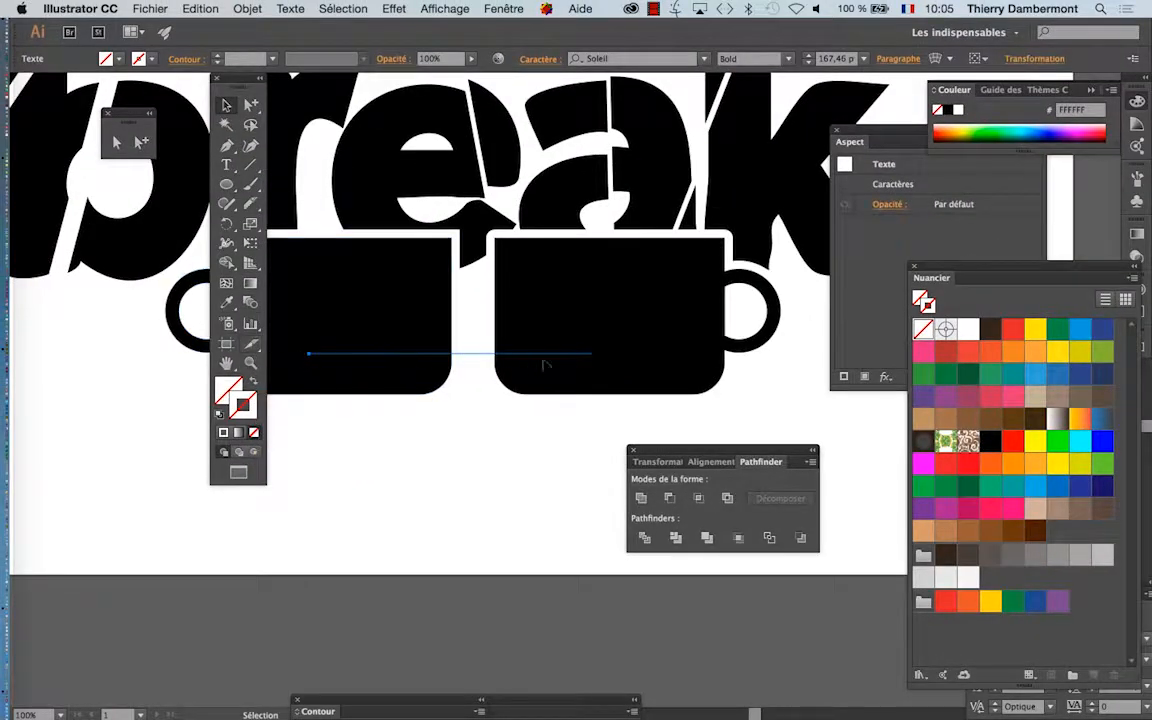
# Move the tools and Pathfinder panels away from the cups and place the Aspect panel beside the text.
pyautogui.moveTo(238, 80); pyautogui.dragTo(104, 194)
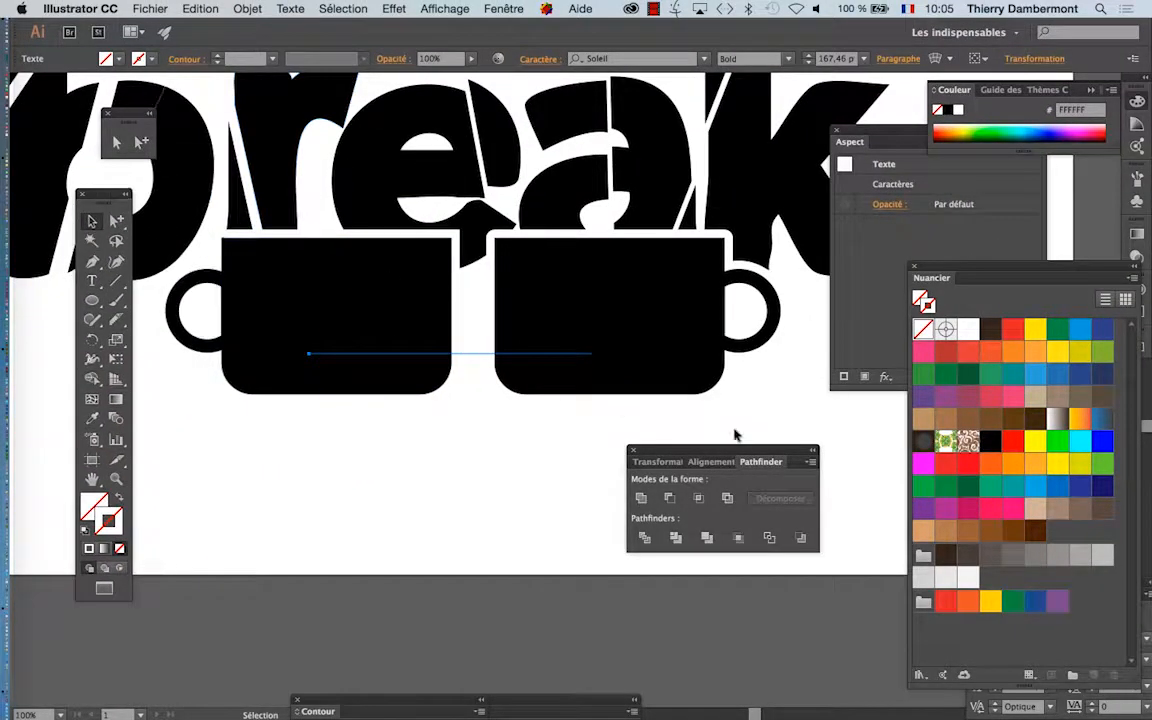
pyautogui.moveTo(684, 455); pyautogui.dragTo(242, 537)
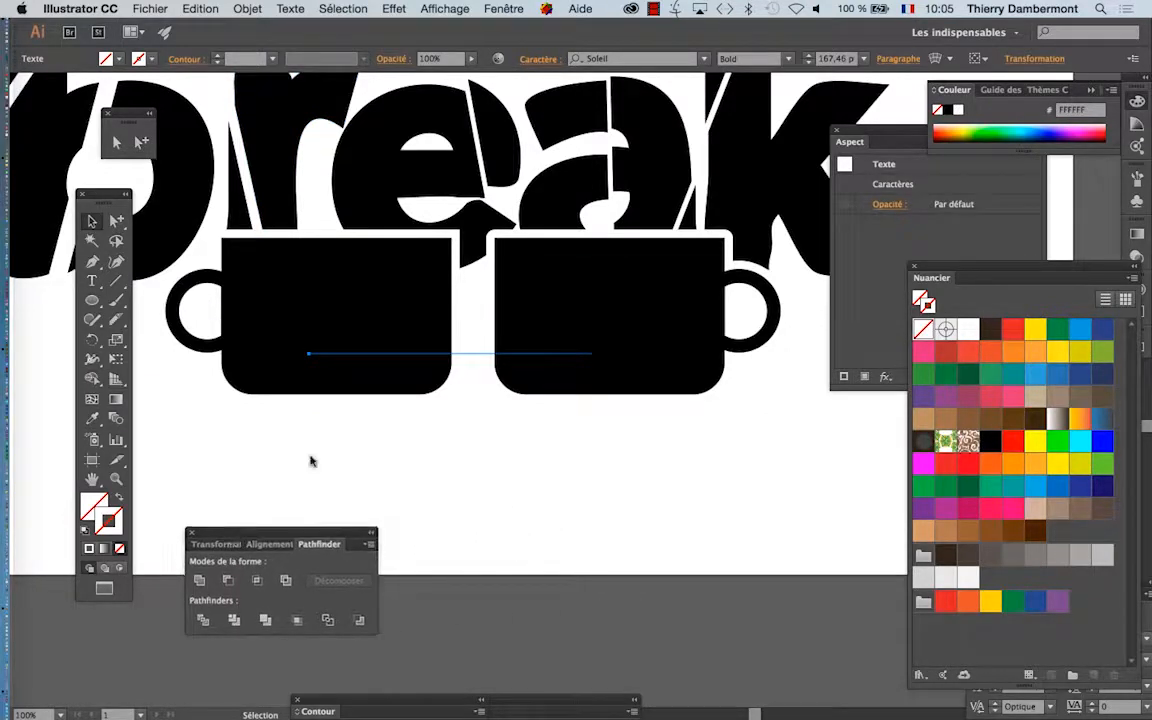
pyautogui.click(490, 10)
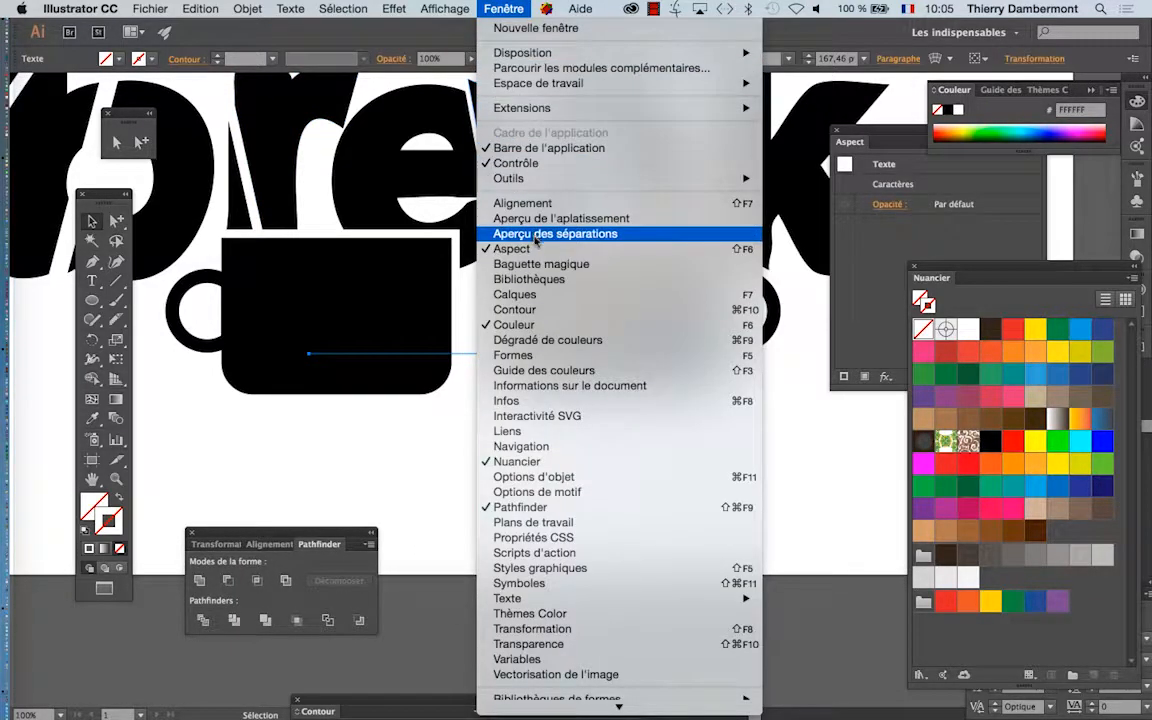
pyautogui.click(537, 249)
pyautogui.click(503, 8)
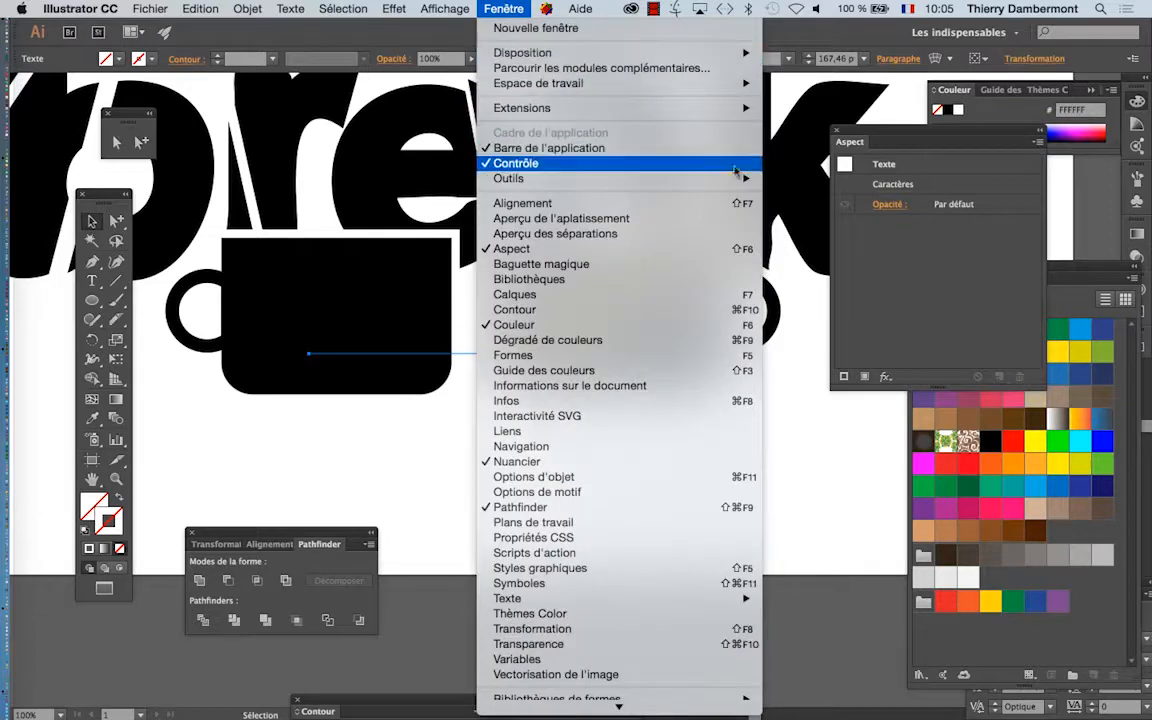
pyautogui.click(861, 135)
pyautogui.moveTo(861, 135); pyautogui.dragTo(680, 165)
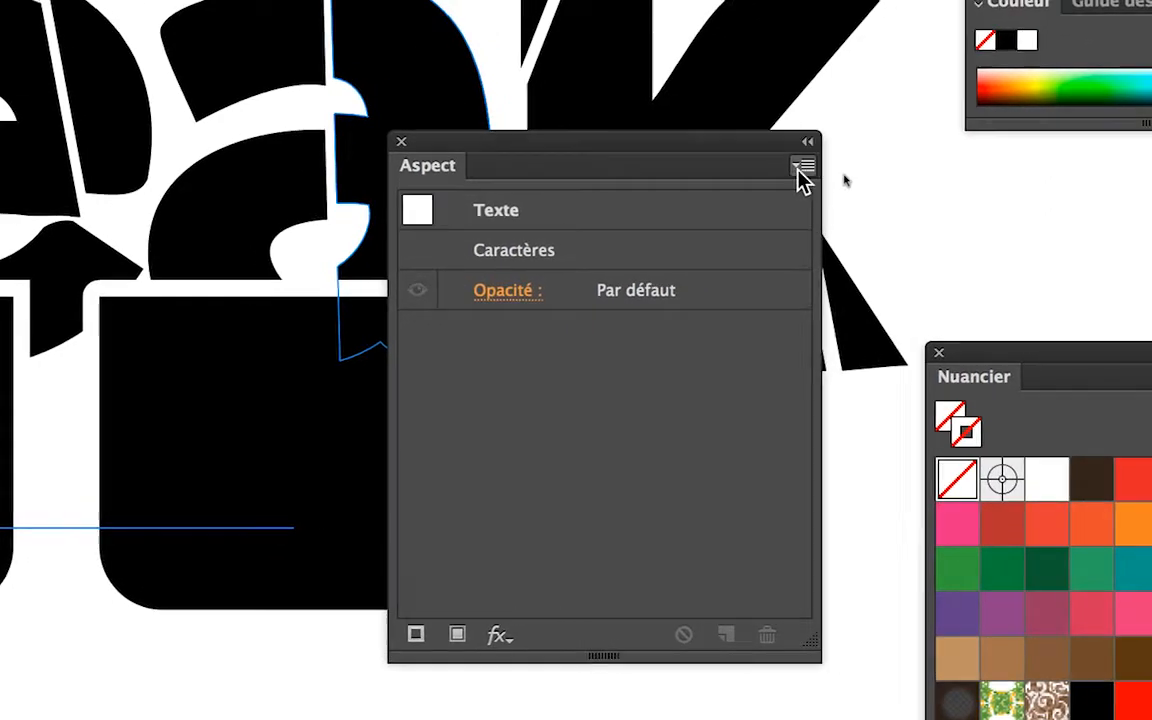
# Add a new fill to the text "time" in its appearance attributes and colour it black.
pyautogui.click(805, 167)
pyautogui.click(812, 182)
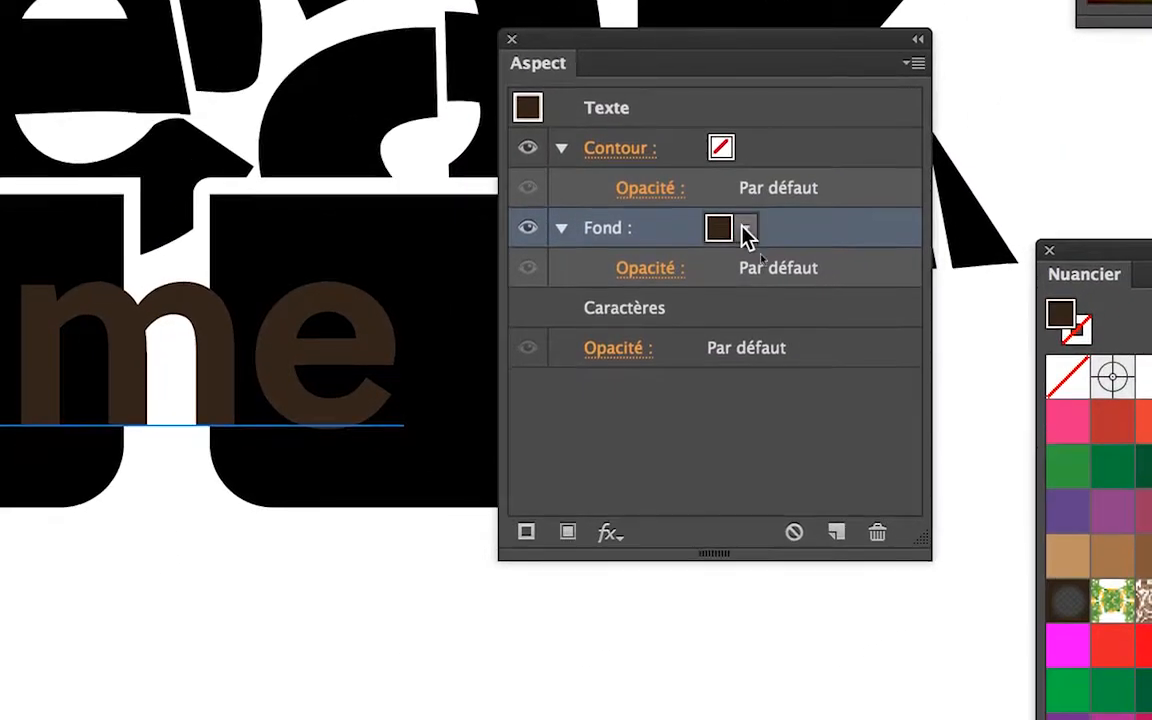
pyautogui.click(694, 277)
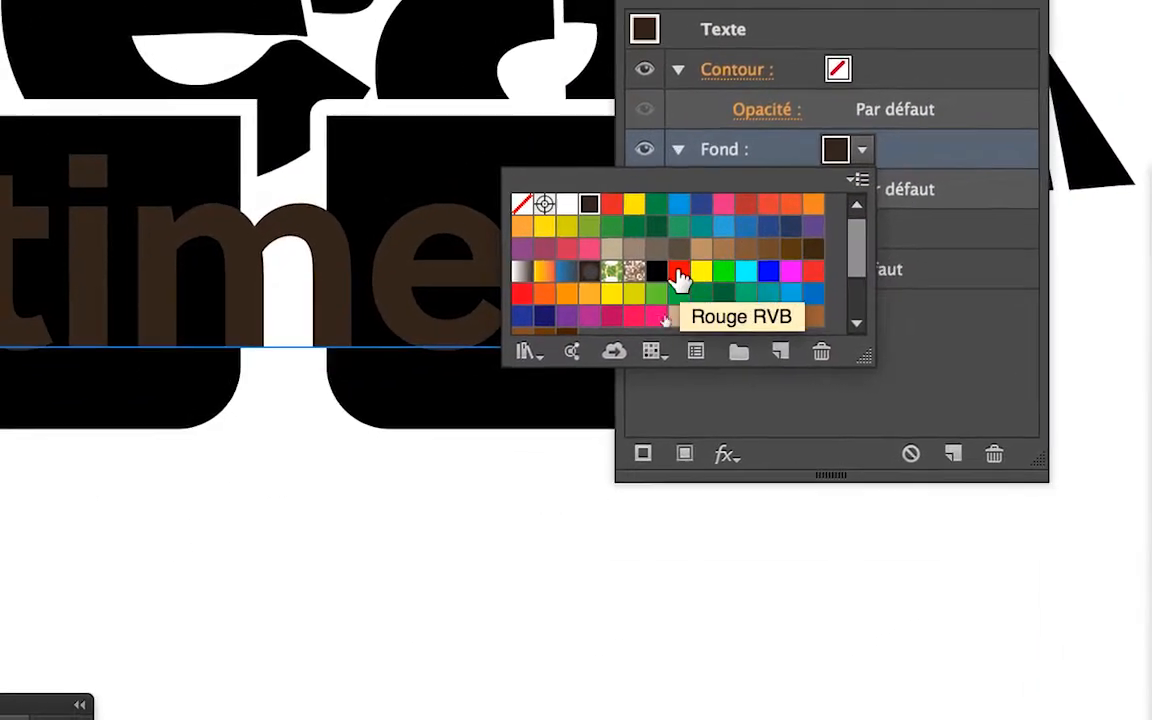
pyautogui.click(657, 271)
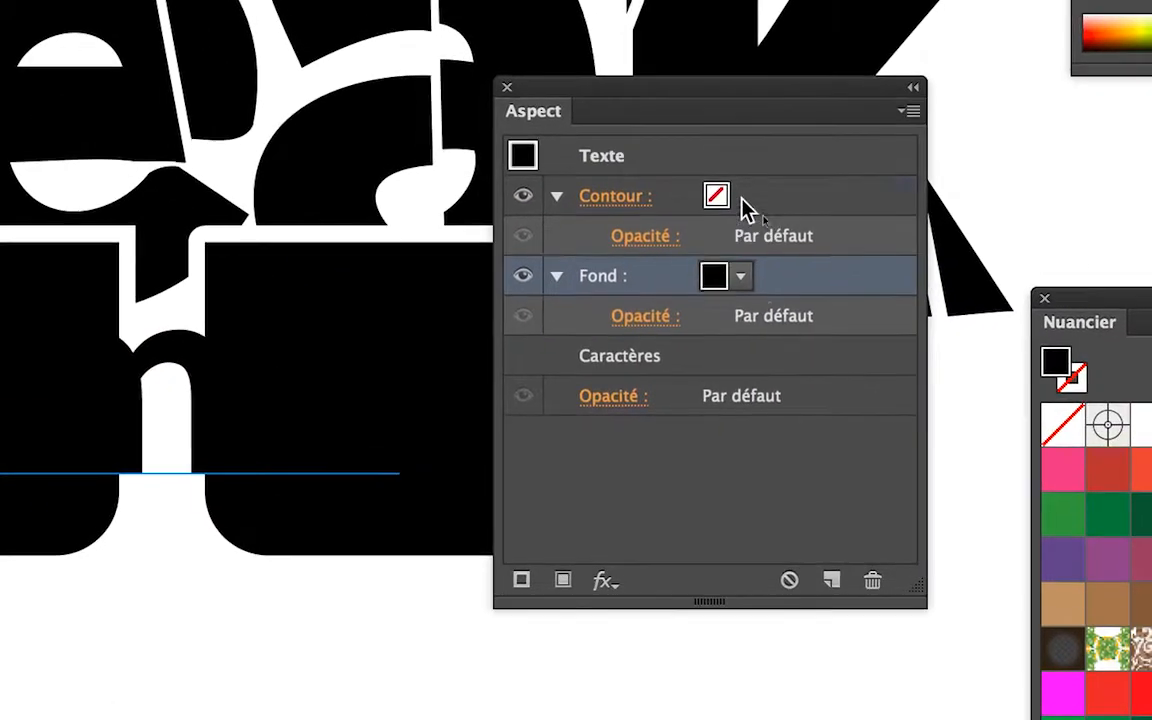
# Set the stroke in the text's appearance attributes to white with a weight of 10 pt.
pyautogui.click(745, 208)
pyautogui.click(744, 206)
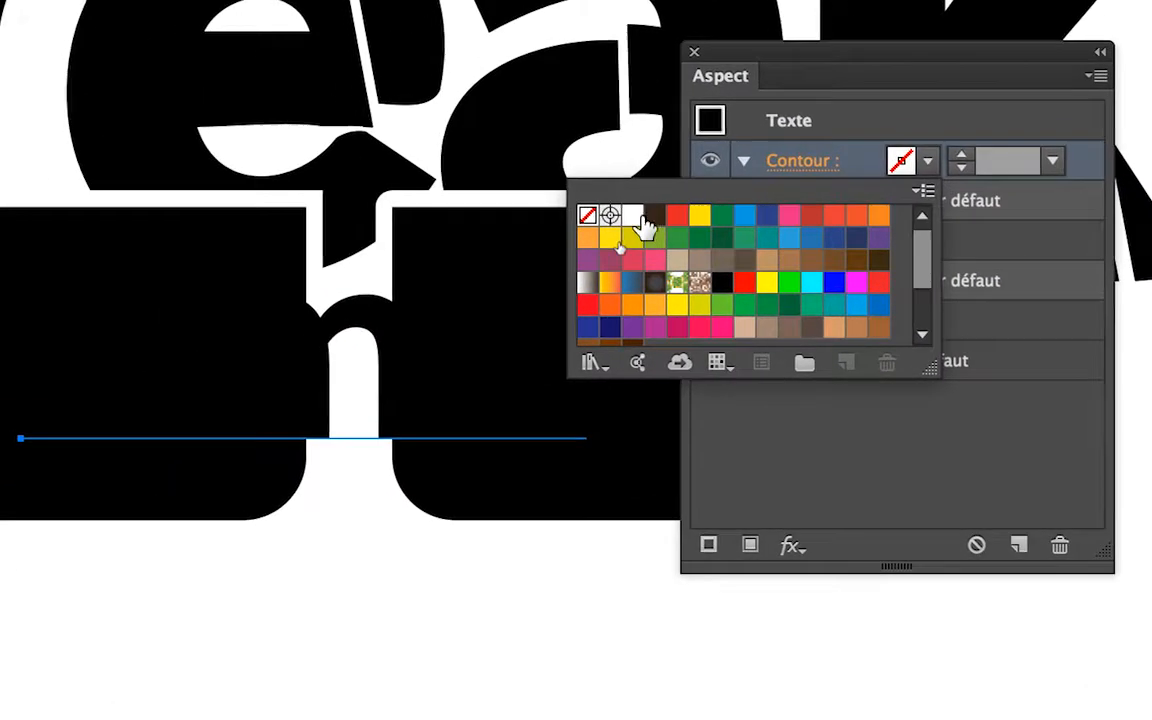
pyautogui.click(645, 228)
pyautogui.click(815, 163)
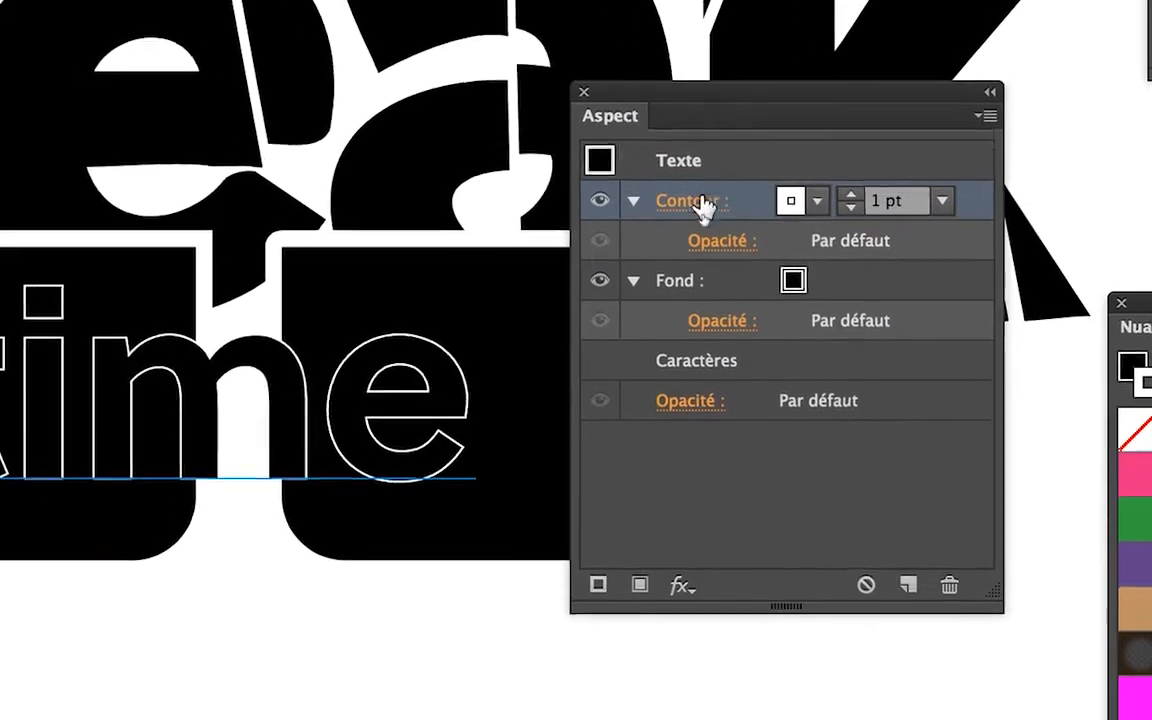
pyautogui.click(700, 203)
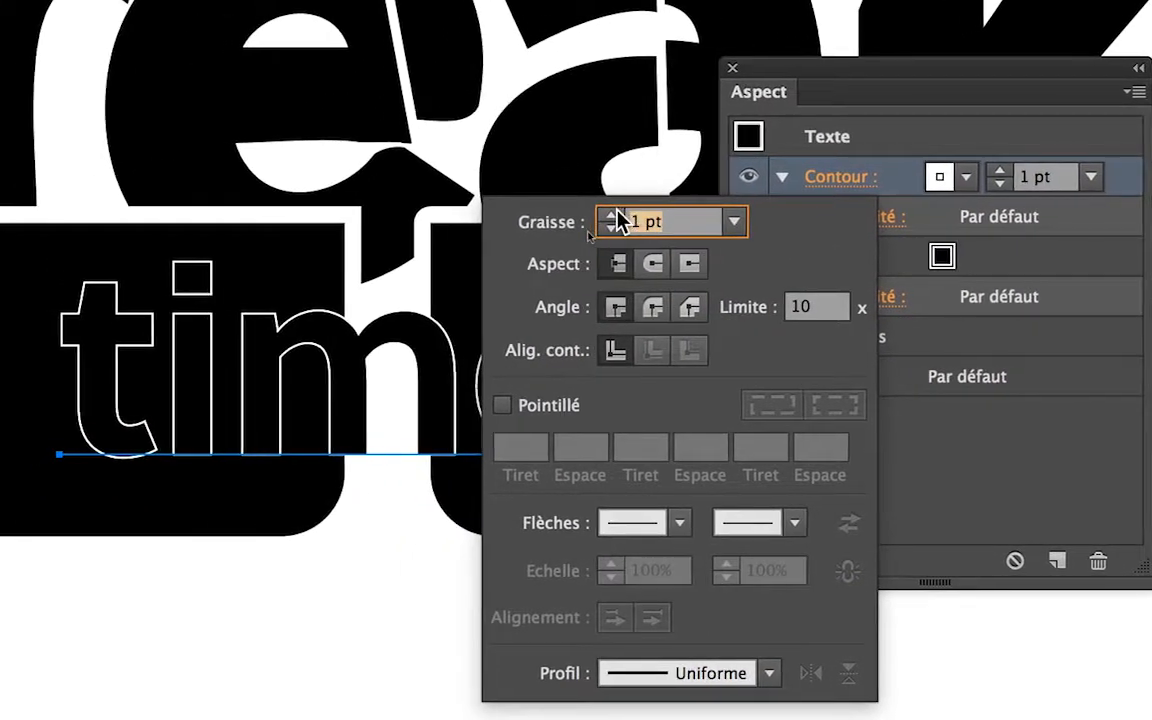
pyautogui.click(514, 221)
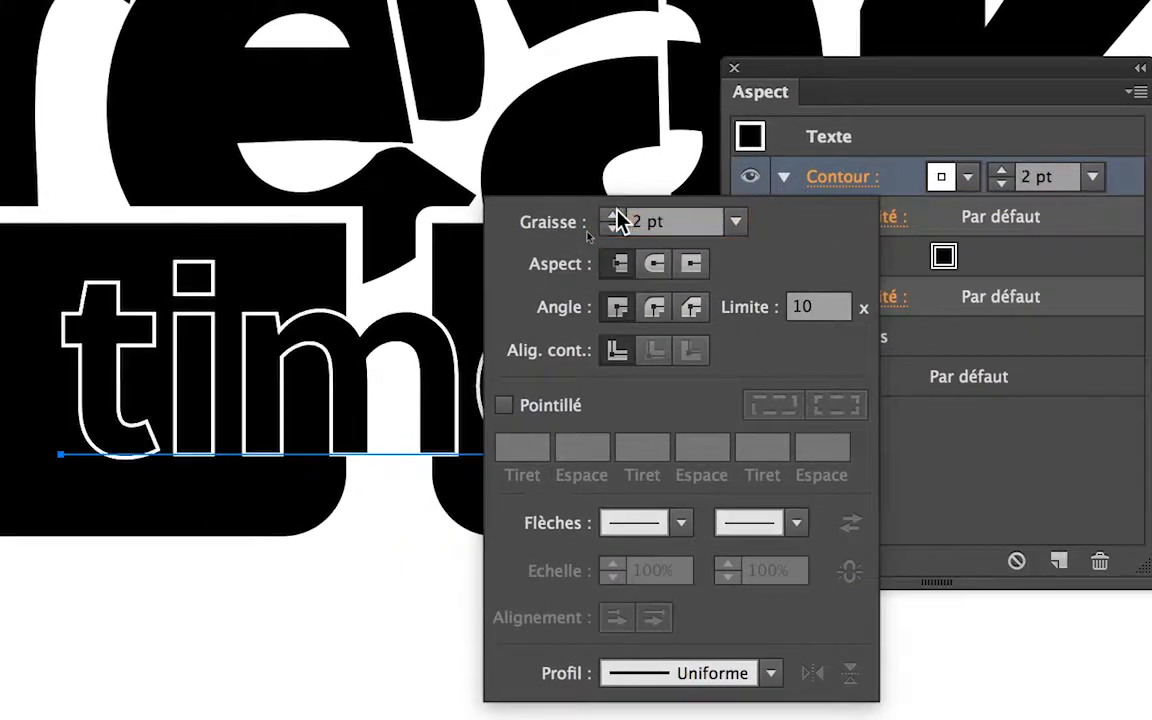
pyautogui.click(616, 214)
pyautogui.click(616, 214)
pyautogui.click(616, 214)
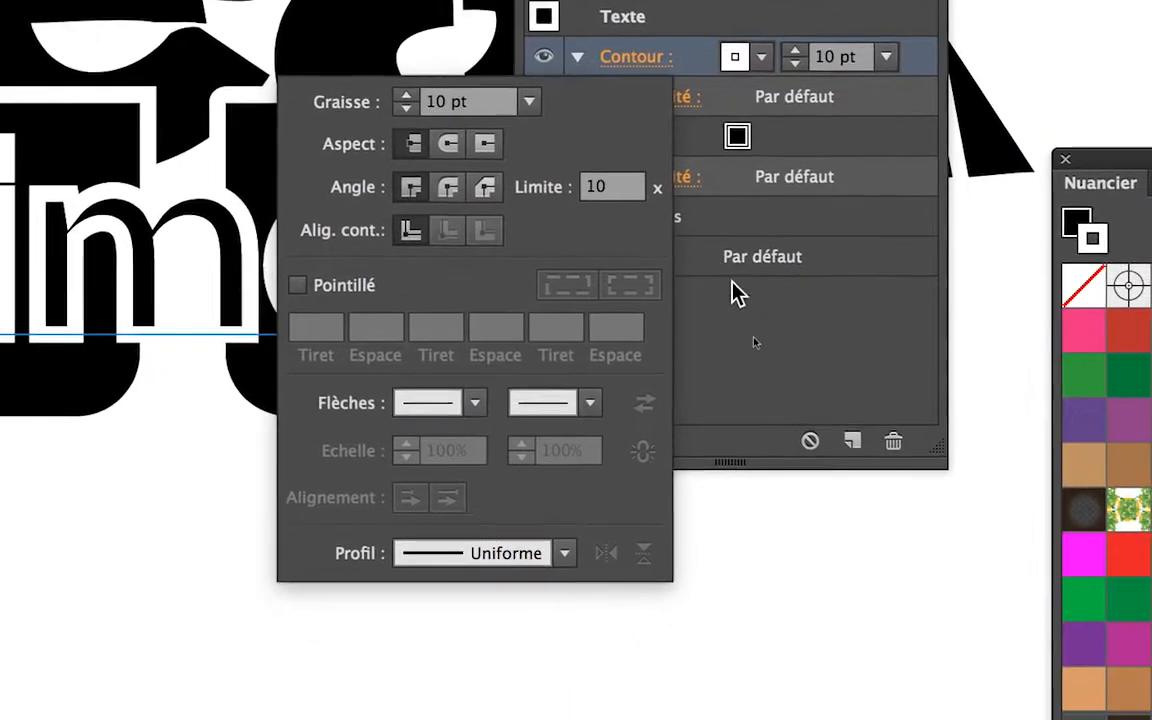
pyautogui.click(948, 421)
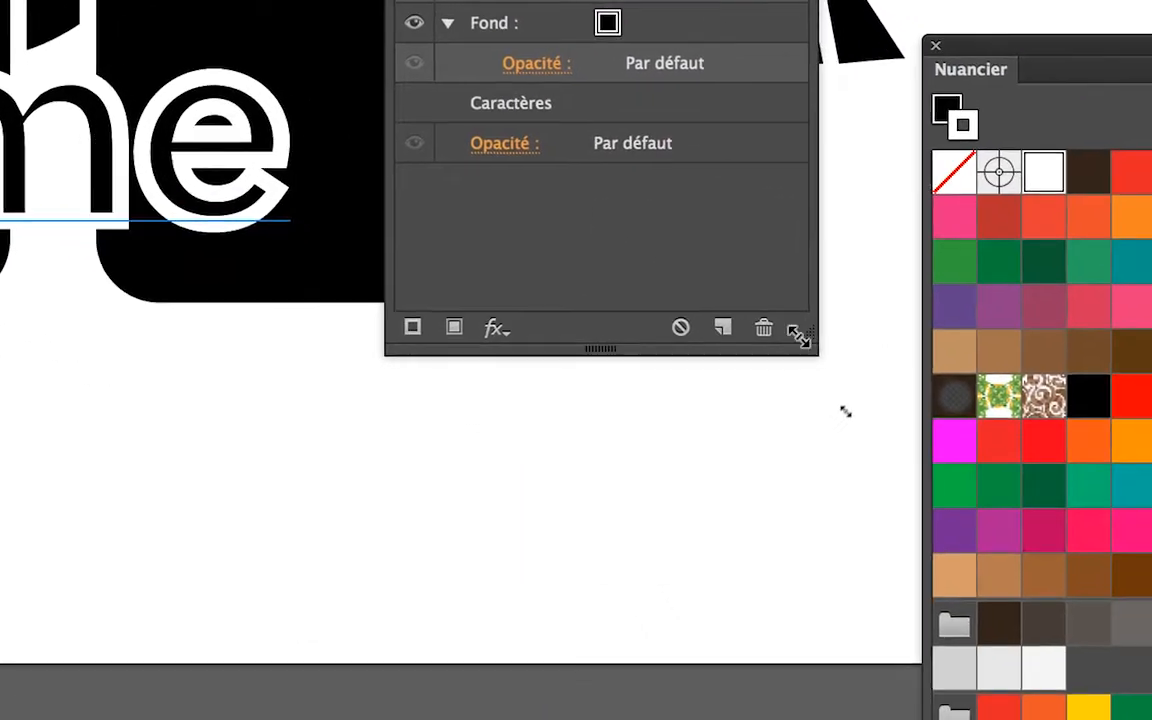
# Move the white stroke below the black fill in the text's appearance and set its weight to 9 pt.
pyautogui.moveTo(804, 335); pyautogui.dragTo(940, 247)
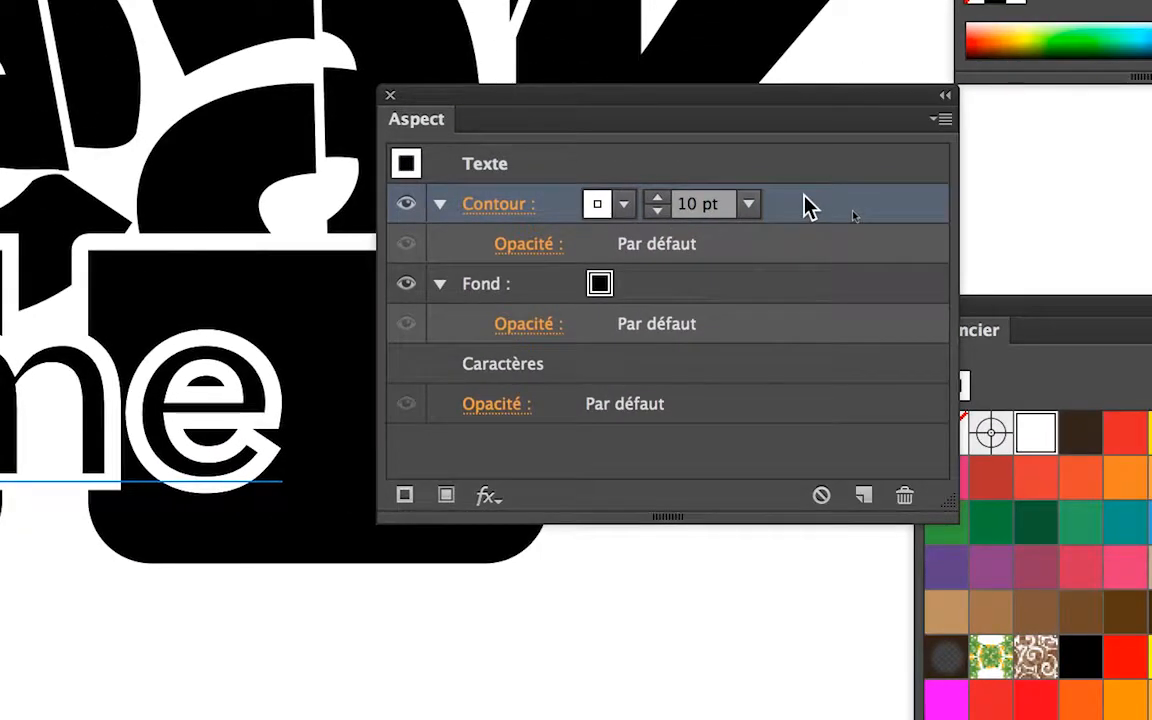
pyautogui.moveTo(806, 205); pyautogui.dragTo(802, 265)
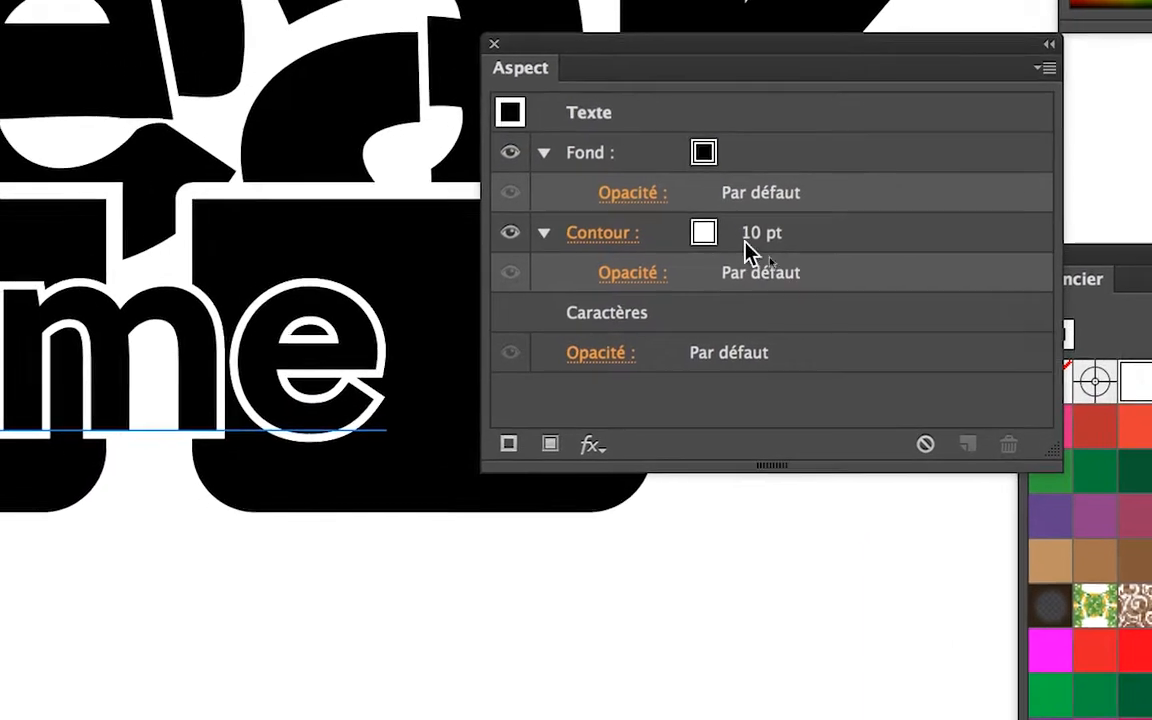
pyautogui.click(664, 212)
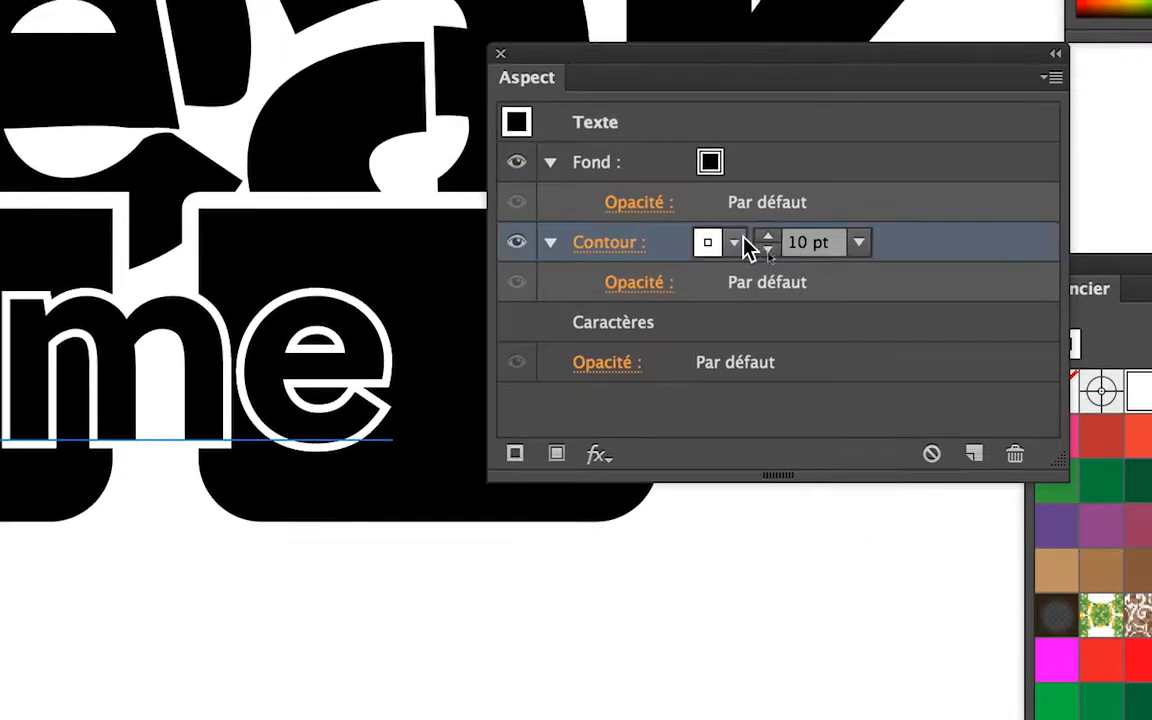
pyautogui.click(755, 238)
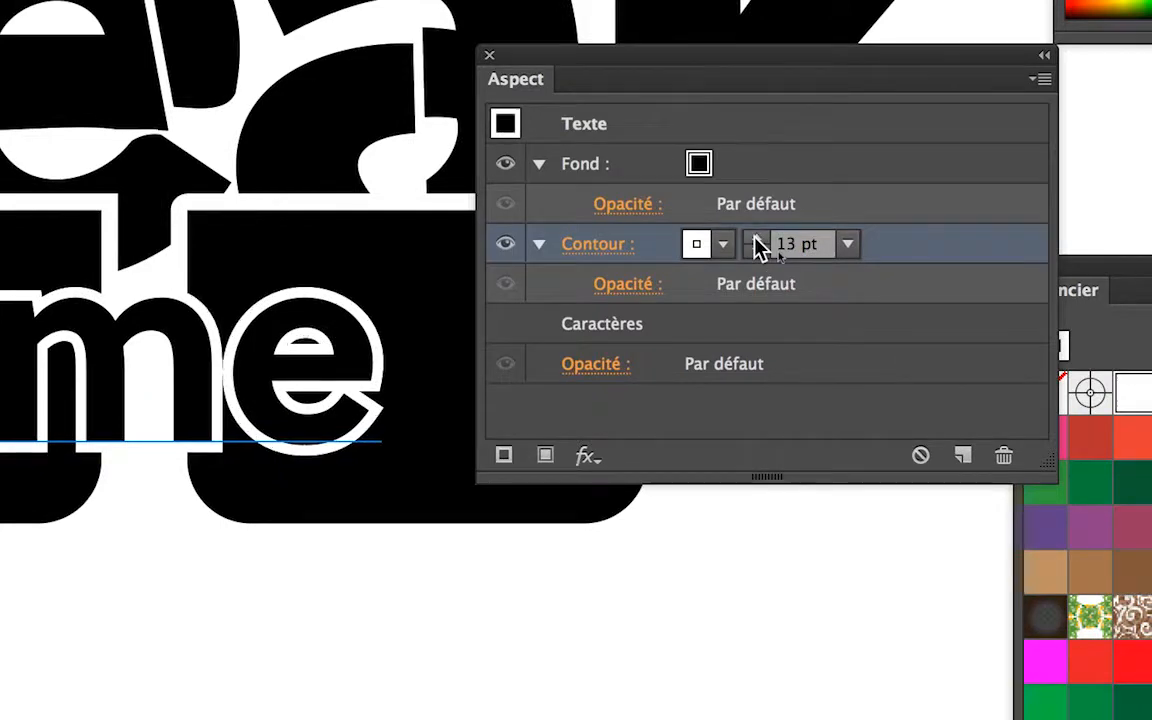
pyautogui.click(756, 250)
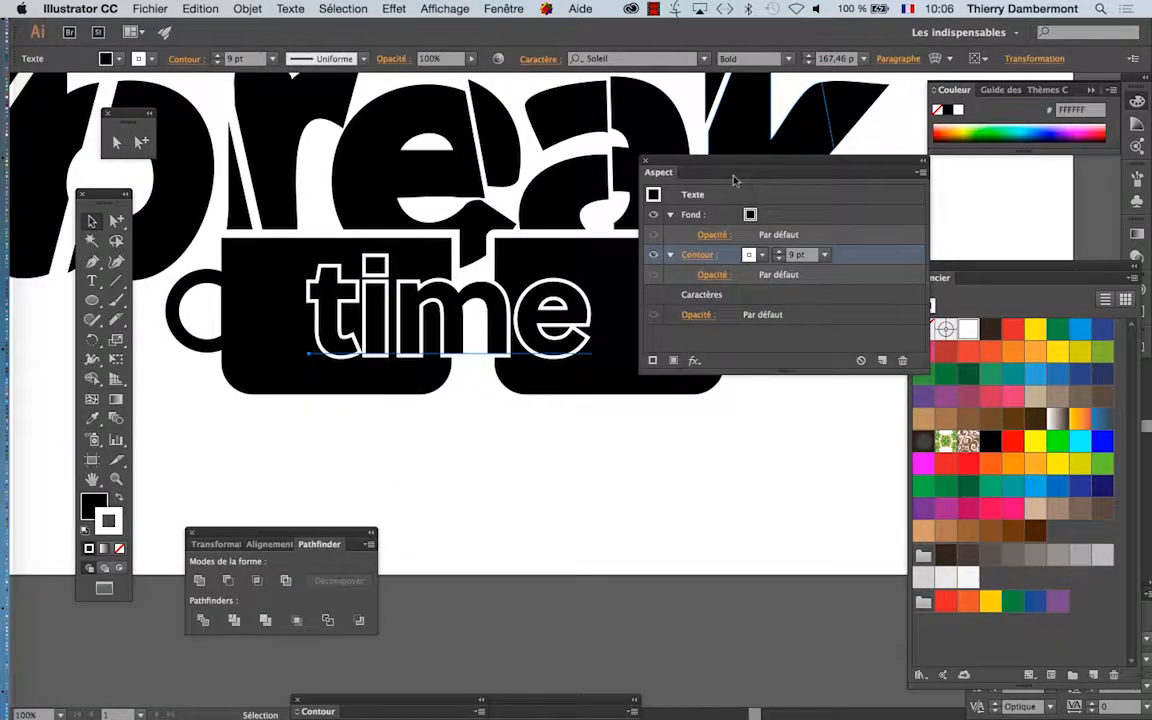
# Move the Aspect panel below the cups and shift the text "time" mostly onto the left cup.
pyautogui.moveTo(729, 165); pyautogui.dragTo(705, 543)
pyautogui.click(530, 479)
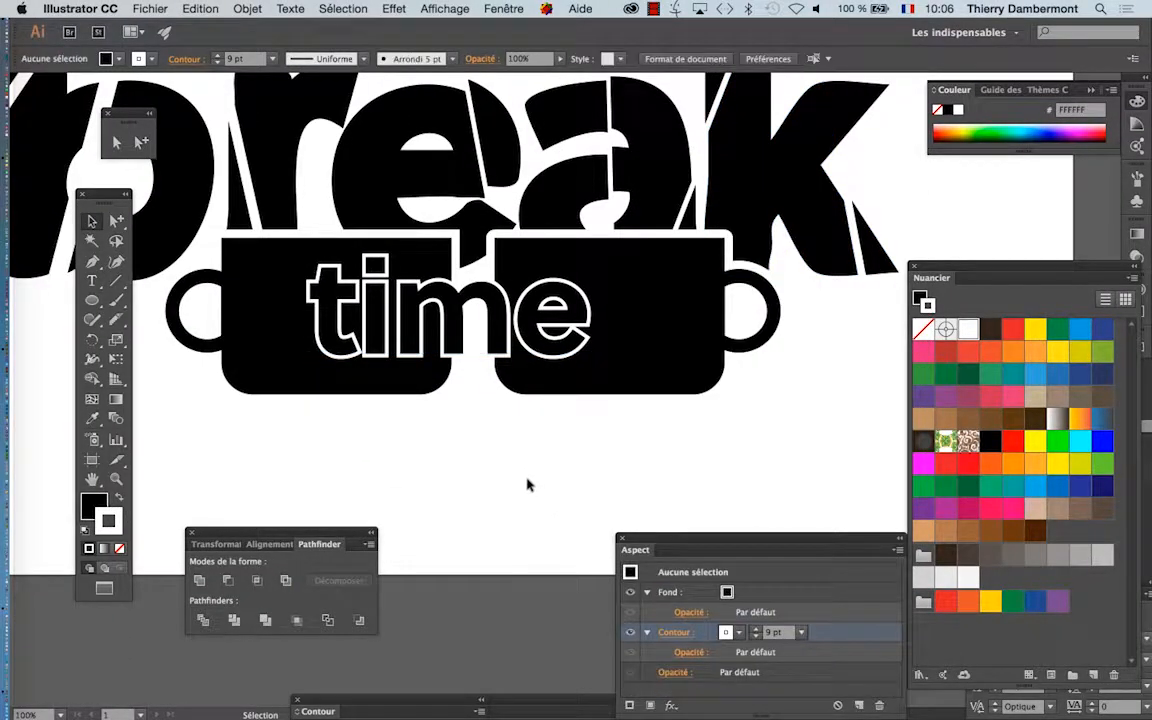
pyautogui.click(484, 364)
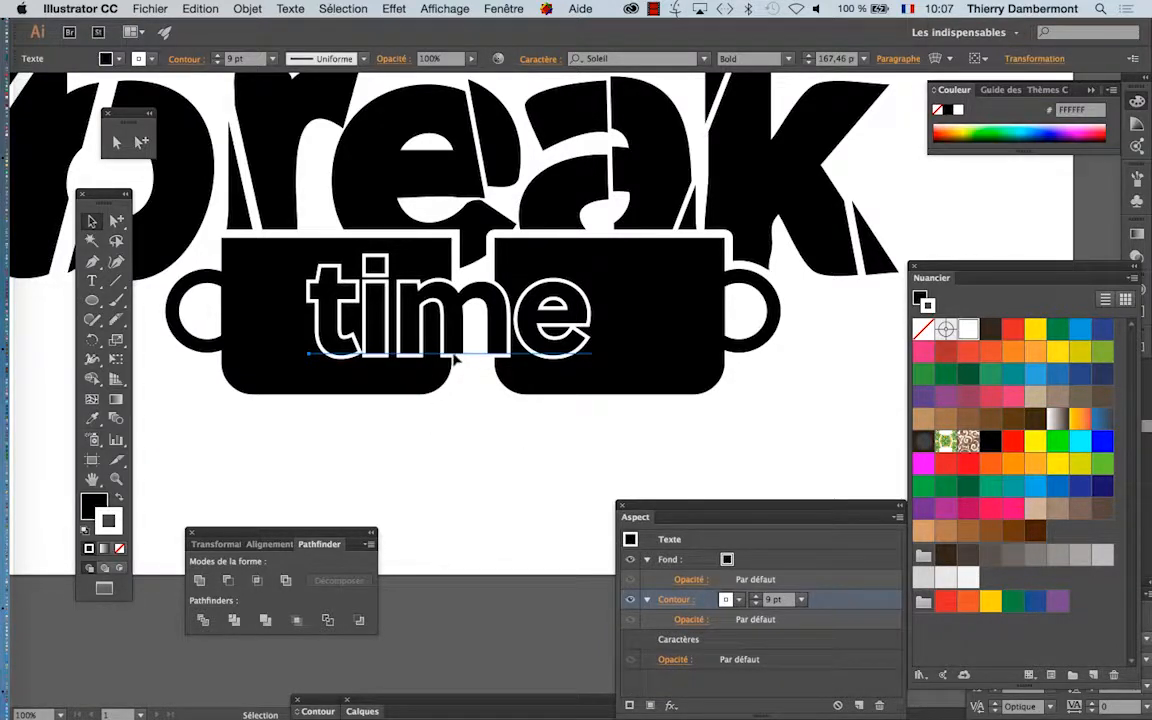
pyautogui.moveTo(455, 360); pyautogui.dragTo(593, 396)
pyautogui.click(609, 488)
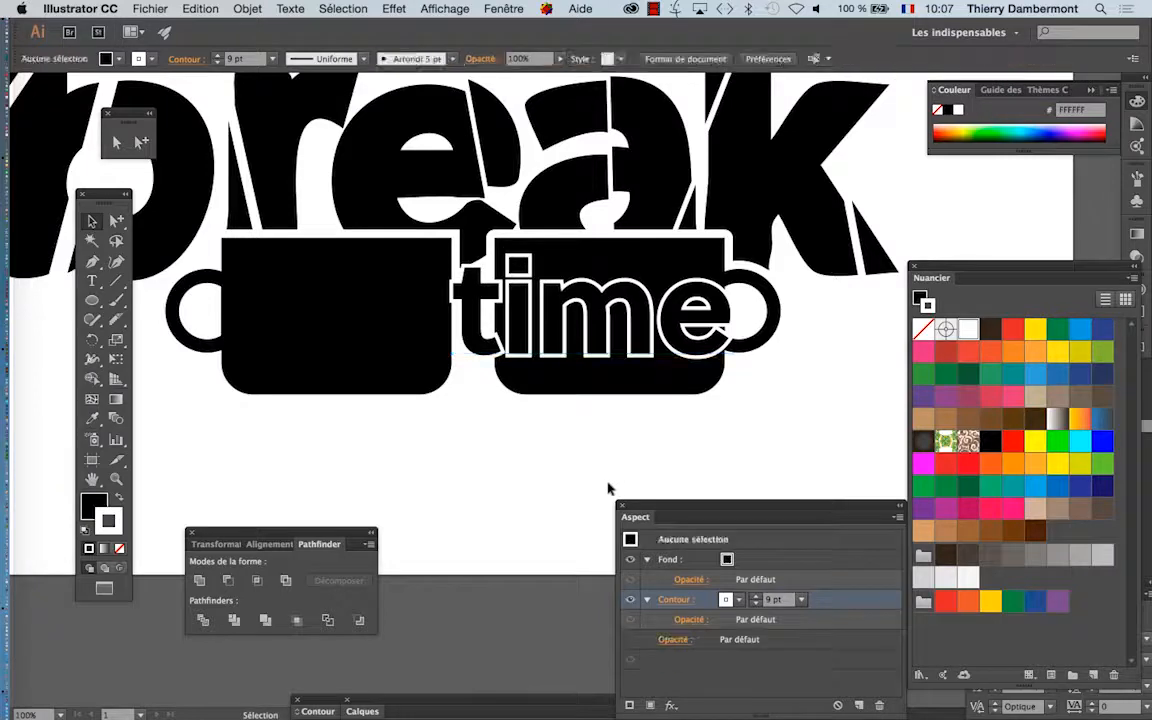
pyautogui.moveTo(607, 352); pyautogui.dragTo(393, 367)
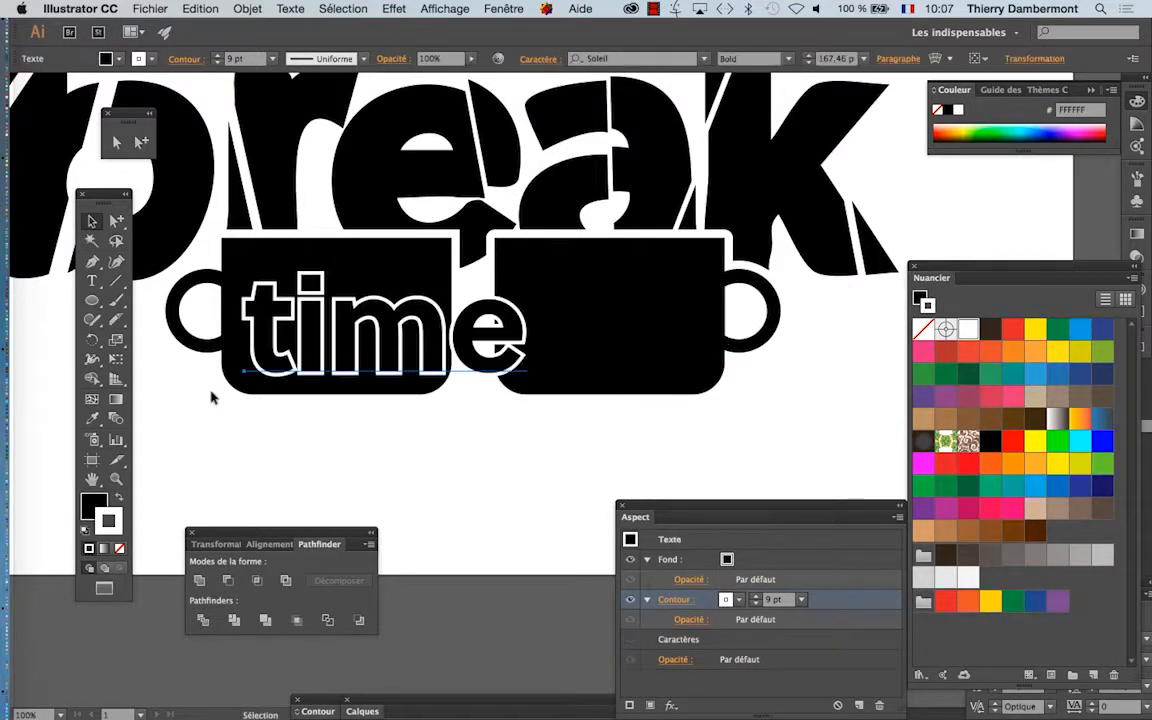
# Enlarge the text "time" freely to about 200 pt and centre it across the two cups.
pyautogui.click(112, 359)
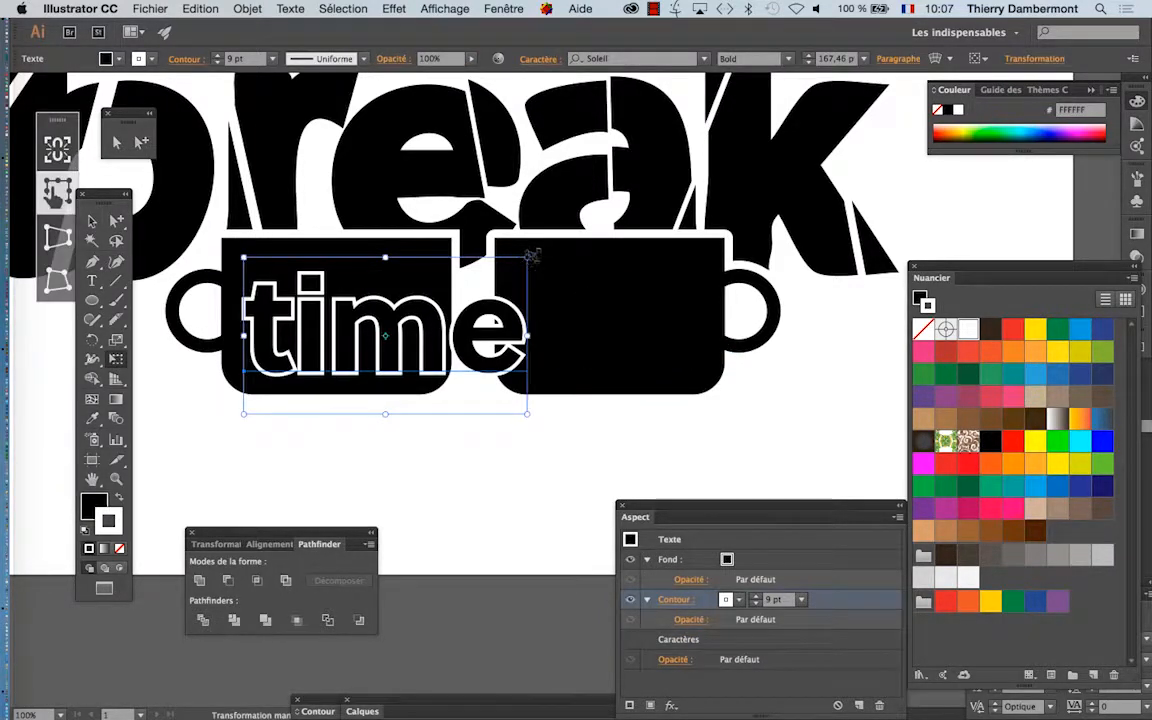
pyautogui.moveTo(531, 256); pyautogui.dragTo(584, 228)
pyautogui.moveTo(487, 366); pyautogui.dragTo(530, 383)
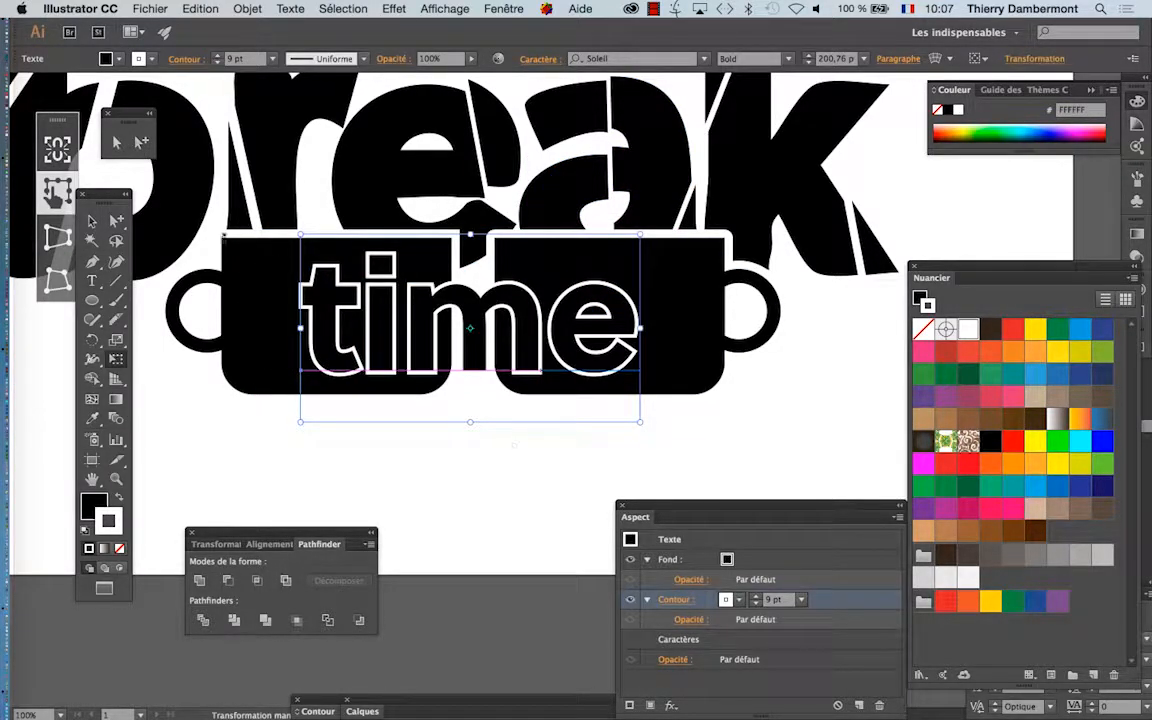
pyautogui.click(91, 220)
pyautogui.click(399, 476)
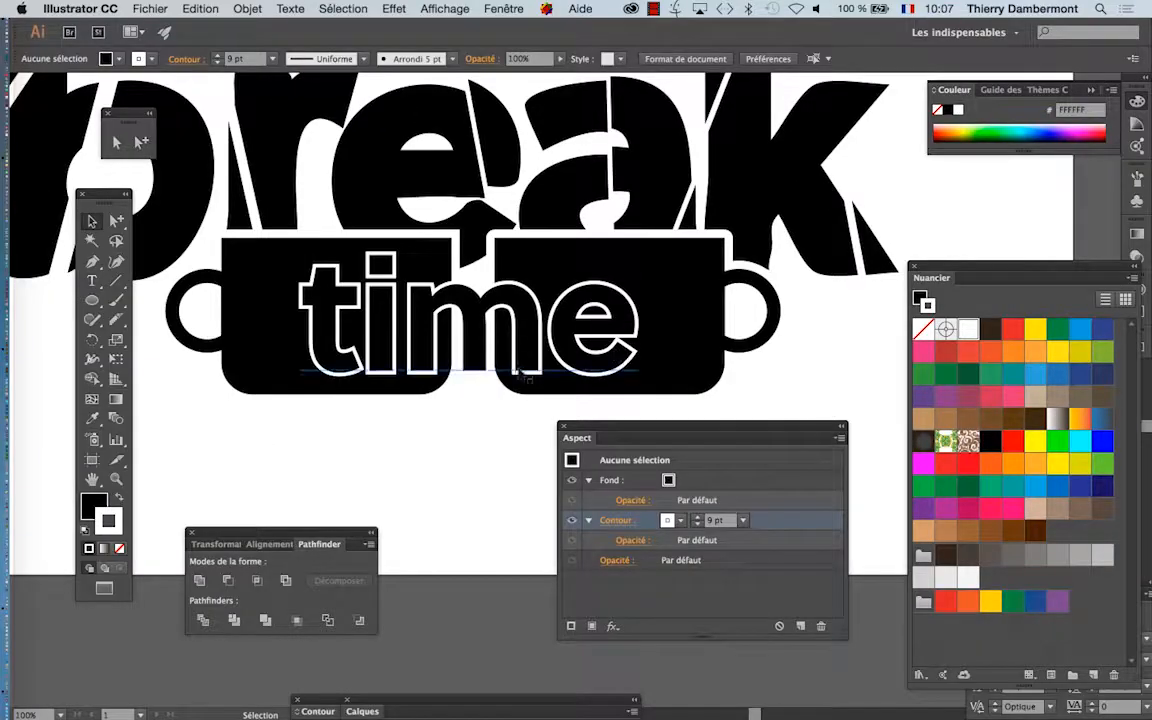
# Bring up the Character panel for the selected text "time" and place it just below the cups.
pyautogui.click(521, 375)
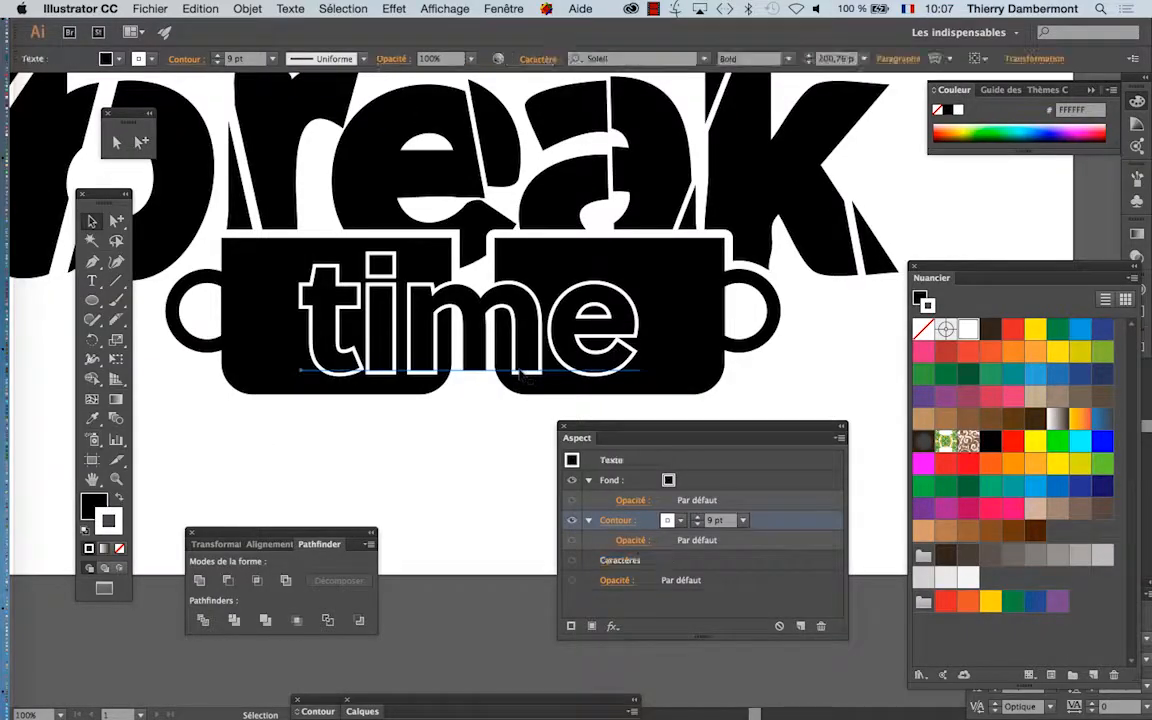
pyautogui.click(505, 9)
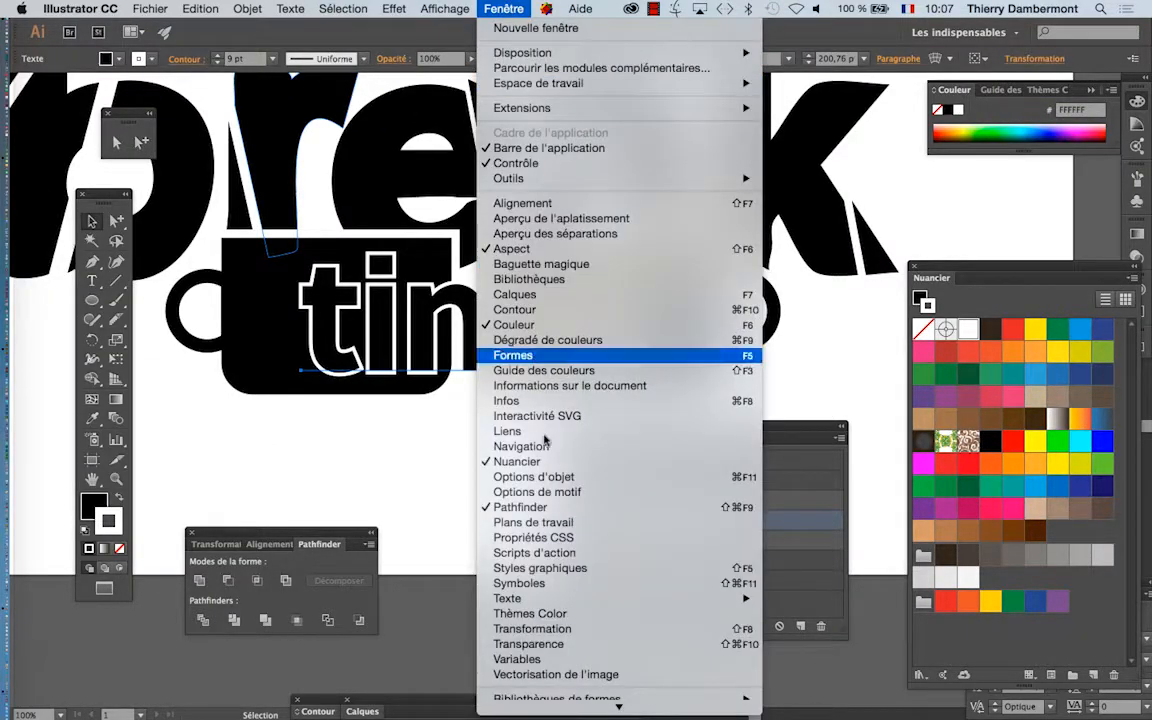
pyautogui.moveTo(608, 599)
pyautogui.click(840, 598)
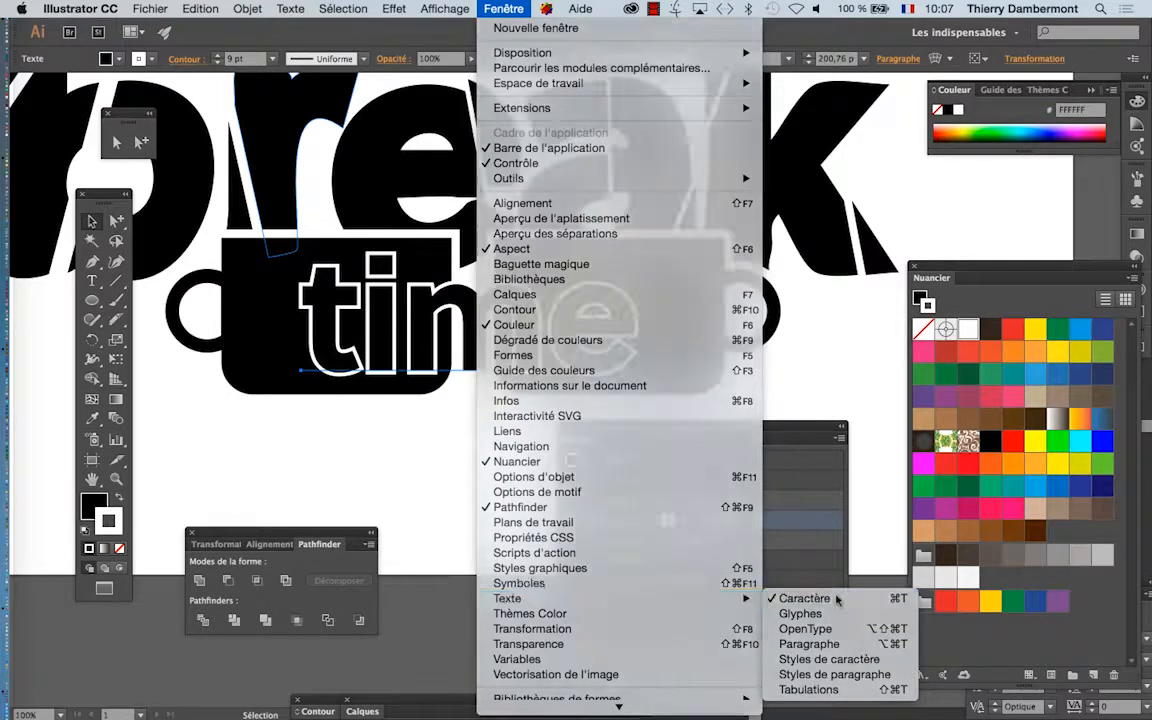
pyautogui.moveTo(1007, 593); pyautogui.dragTo(382, 419)
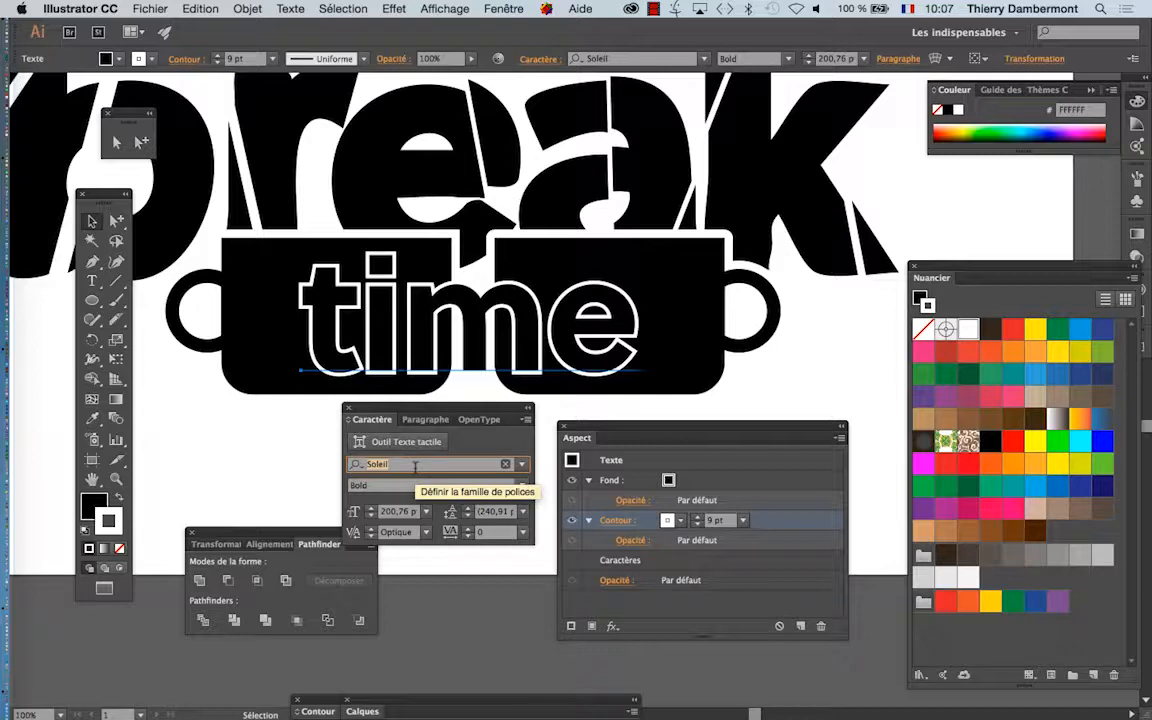
# Try the fonts Source Code Pro, STIXGeneral and Skia on the text "time".
pyautogui.press('Down')
pyautogui.press('Down')
pyautogui.press('Down')
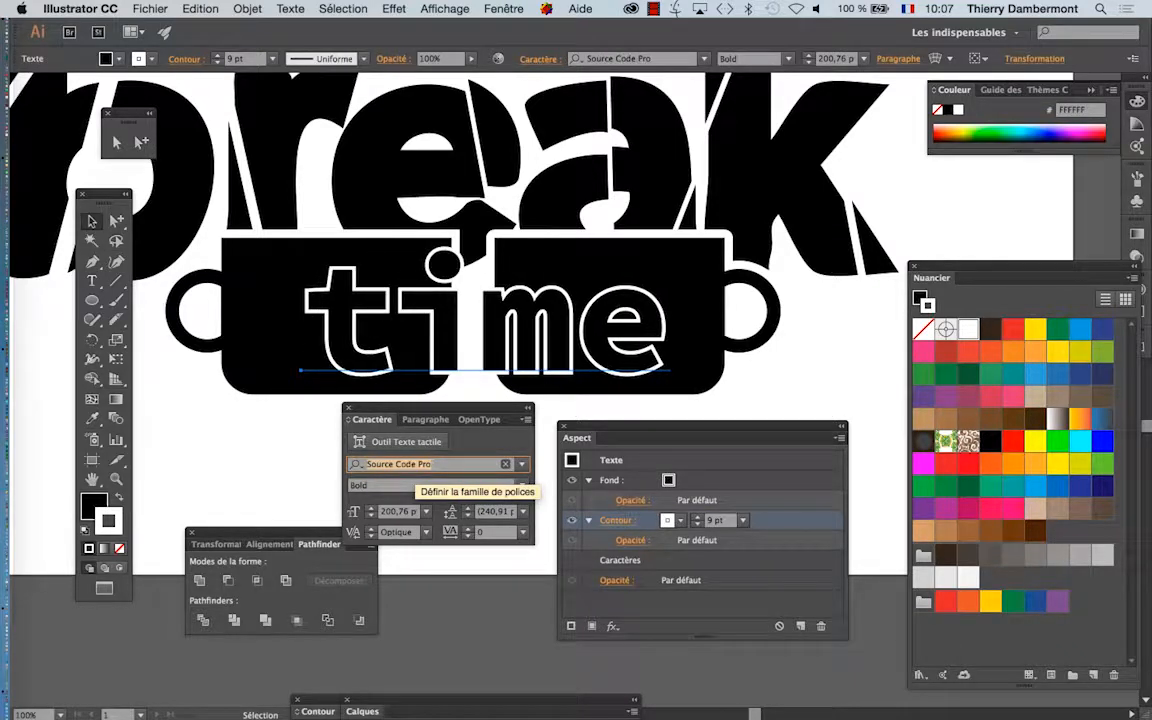
pyautogui.press('Down')
pyautogui.press('Down')
pyautogui.press('Down')
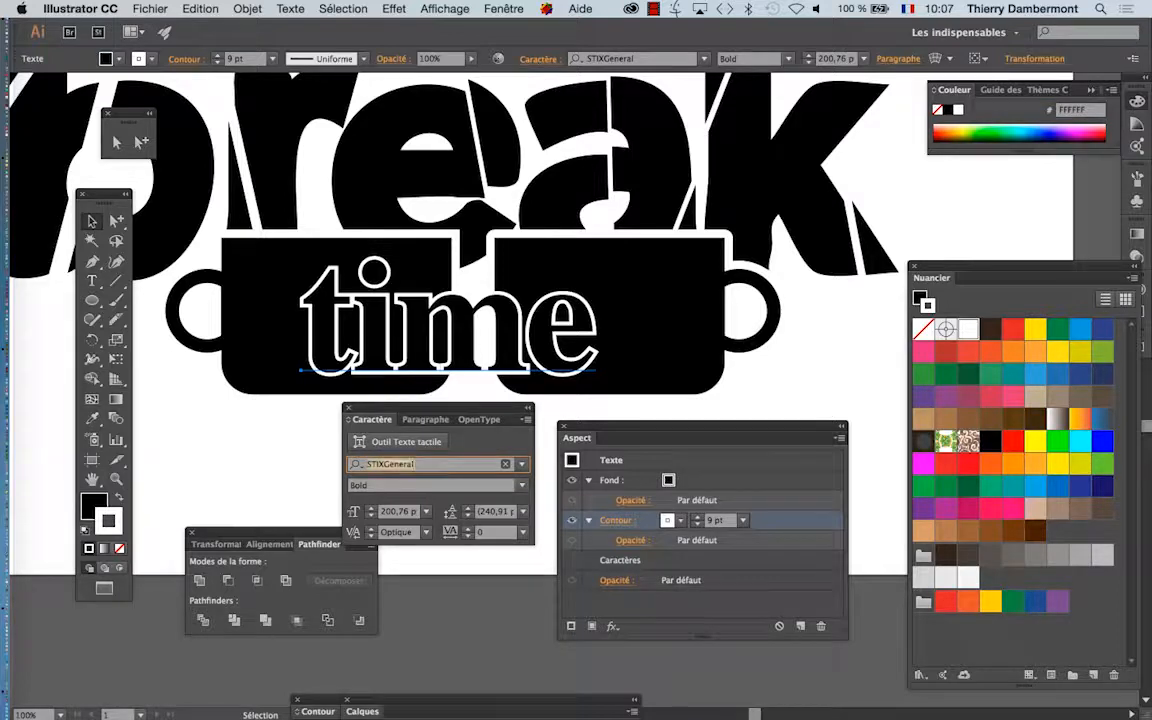
pyautogui.click(520, 460)
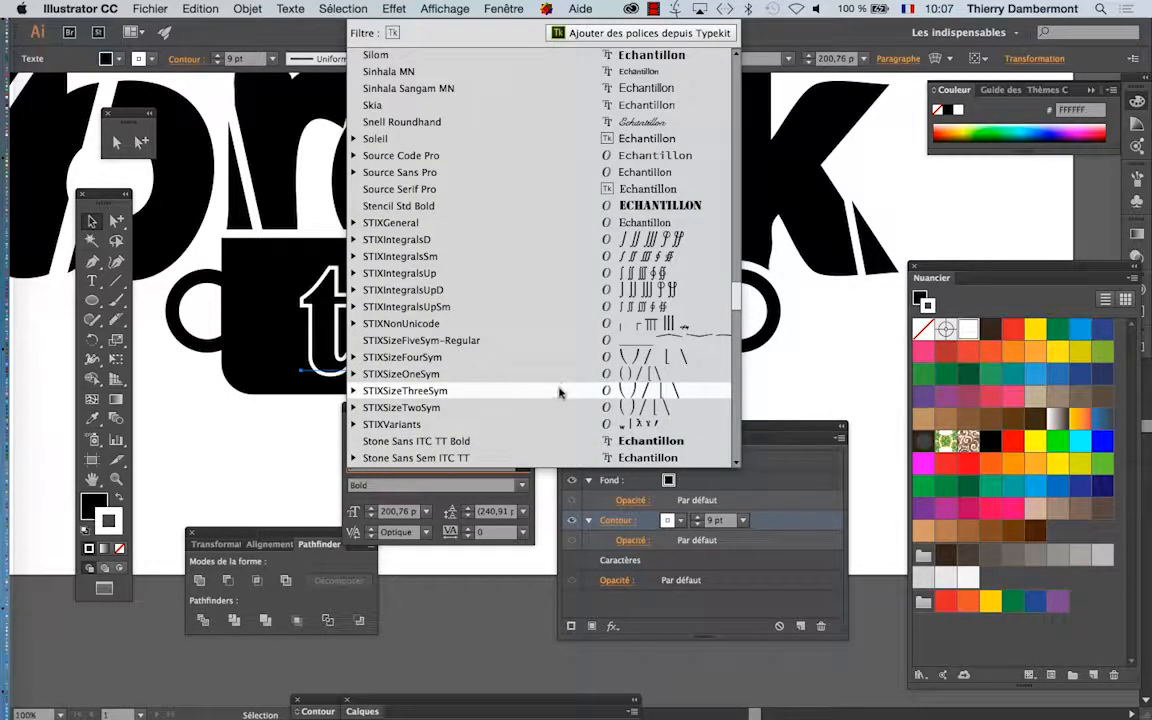
pyautogui.click(600, 110)
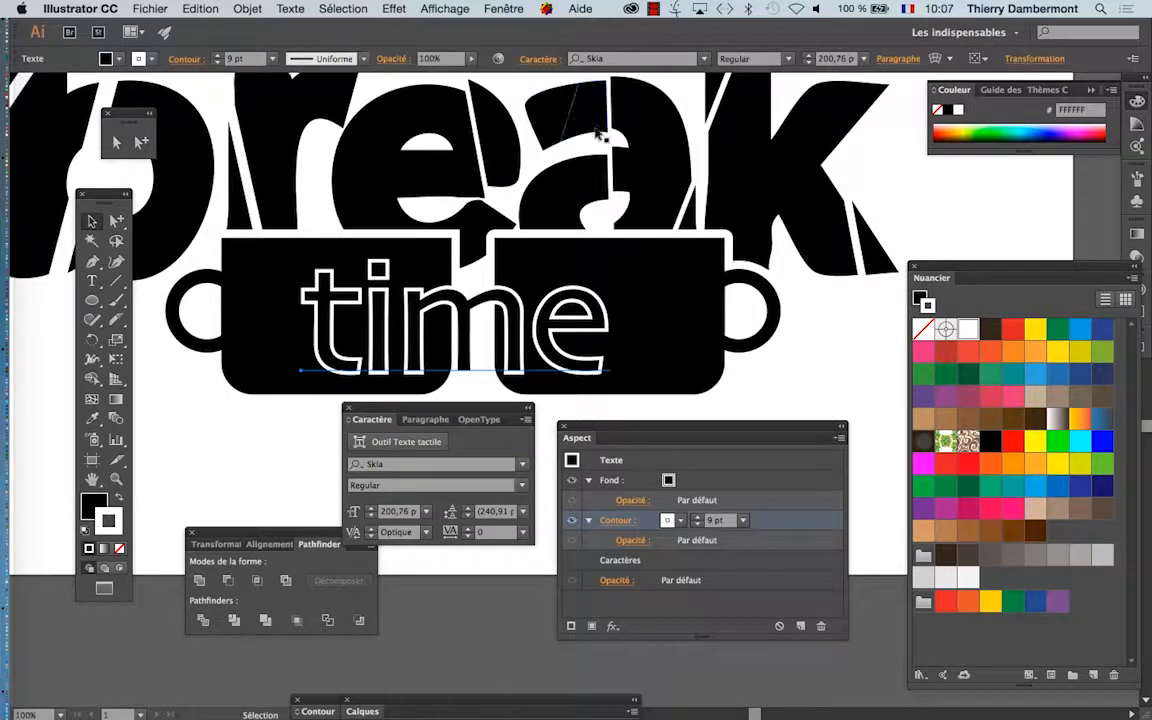
# Change the font of the text "time" to SignPainter-HouseScript.
pyautogui.click(466, 464)
pyautogui.press('Up')
pyautogui.press('Up')
pyautogui.press('Up')
pyautogui.press('Up')
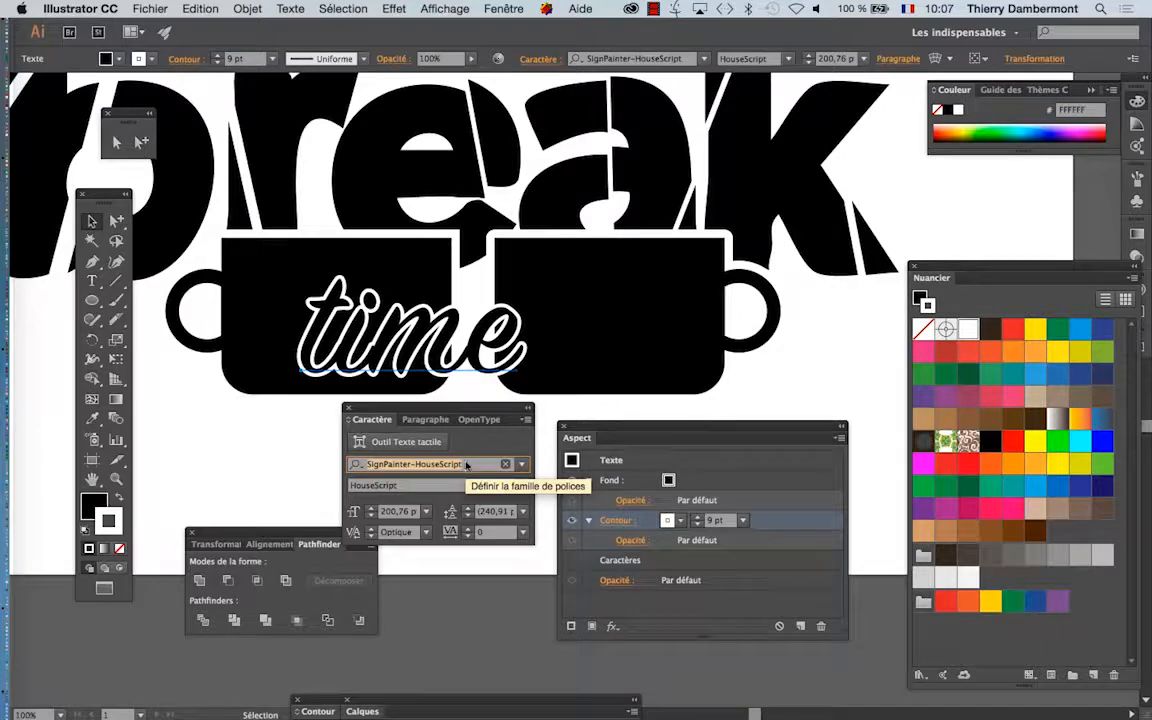
# Move the Character and Aspect panels away from the cups and deselect the text.
pyautogui.moveTo(435, 408); pyautogui.dragTo(483, 582)
pyautogui.moveTo(611, 431); pyautogui.dragTo(738, 464)
pyautogui.click(305, 445)
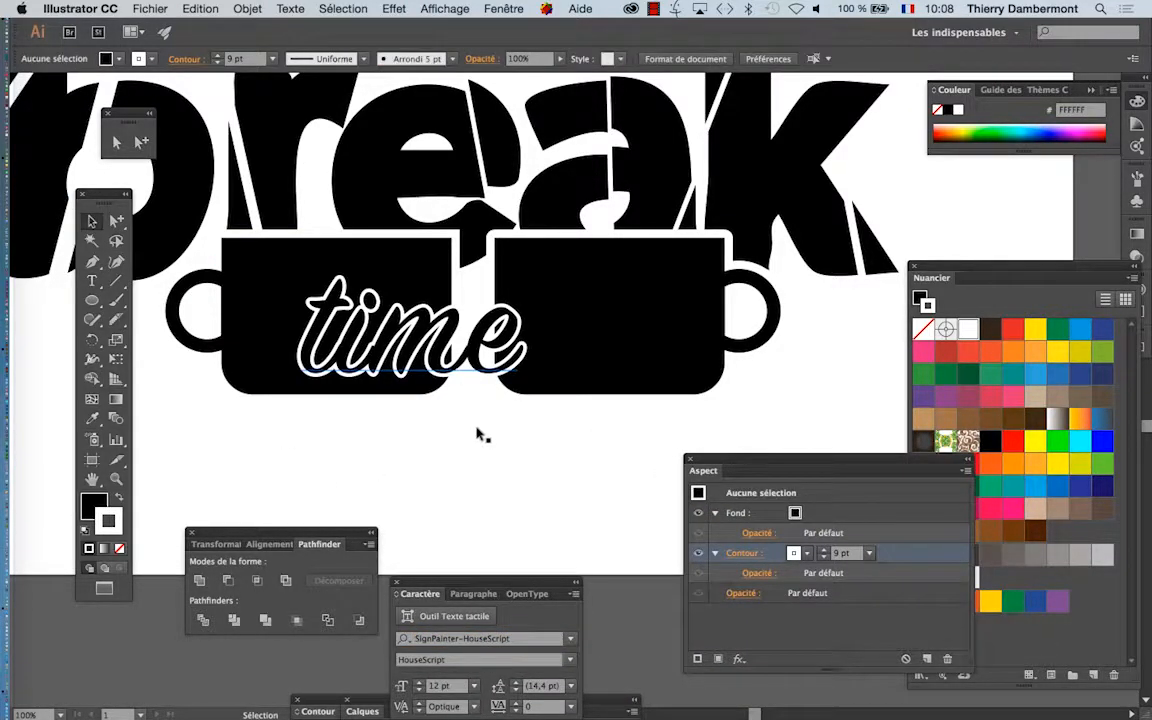
# Enlarge the text "time" to about 325 pt and lower it so that it spans both cups.
pyautogui.scroll(-1, 480, 435)
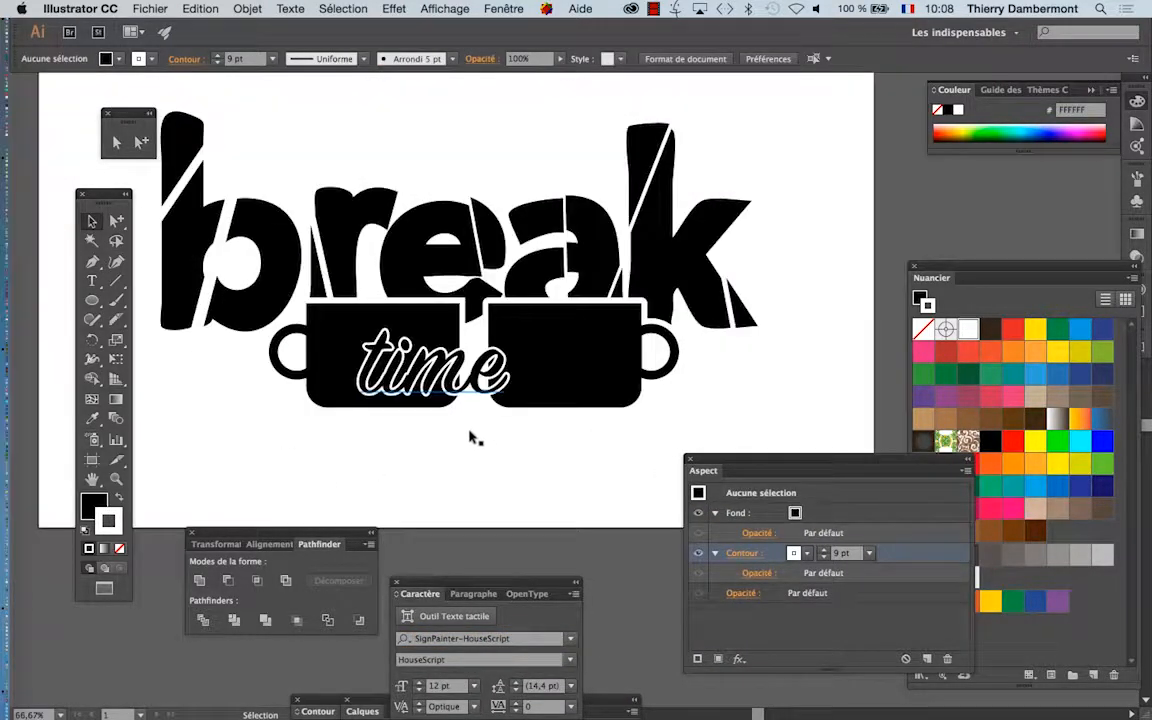
pyautogui.click(115, 360)
pyautogui.click(492, 382)
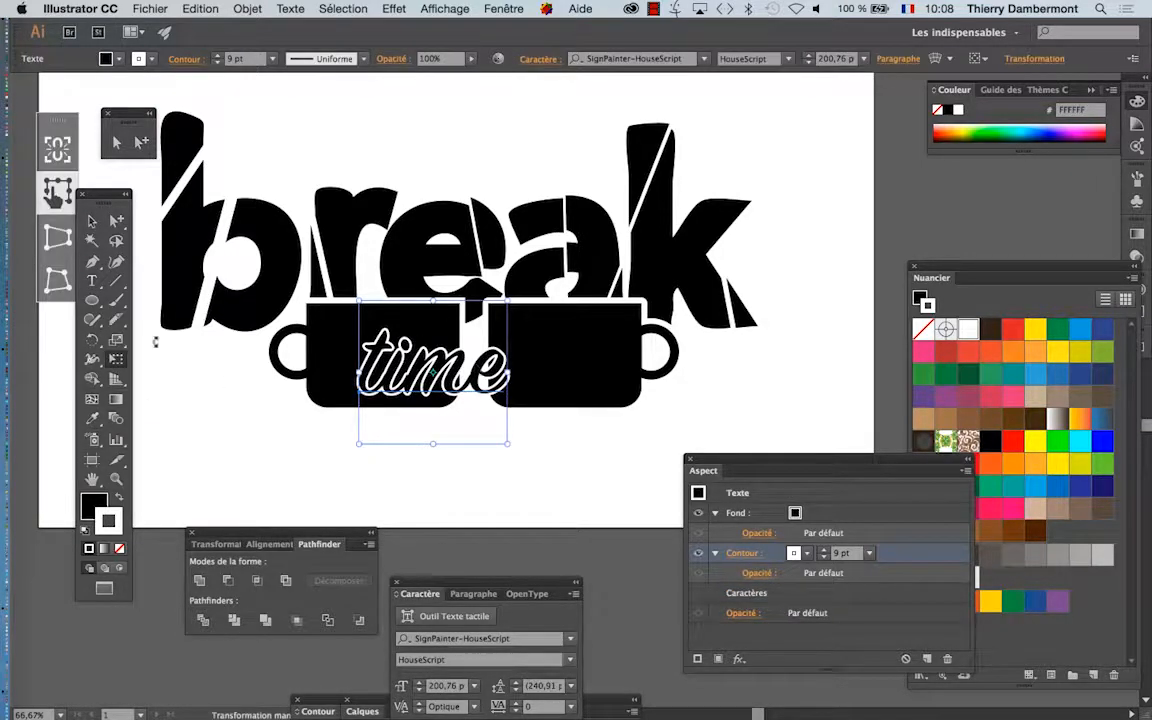
pyautogui.moveTo(504, 300); pyautogui.dragTo(599, 212)
pyautogui.click(92, 221)
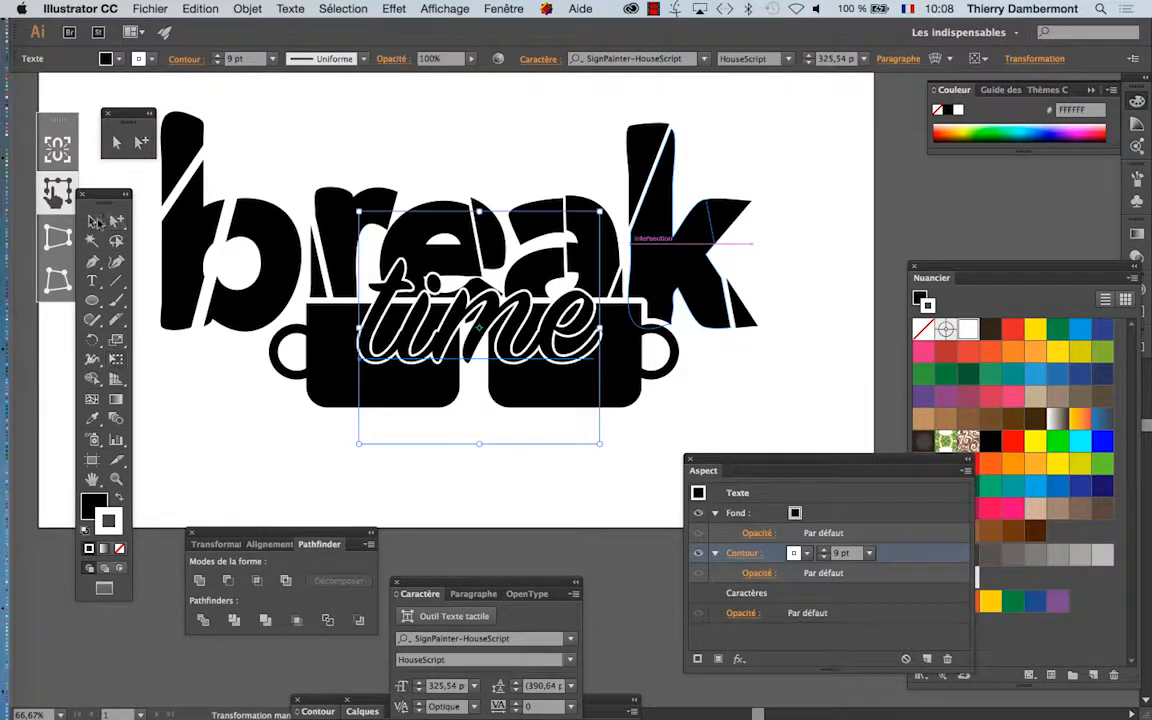
pyautogui.click(792, 432)
pyautogui.moveTo(554, 364); pyautogui.dragTo(546, 416)
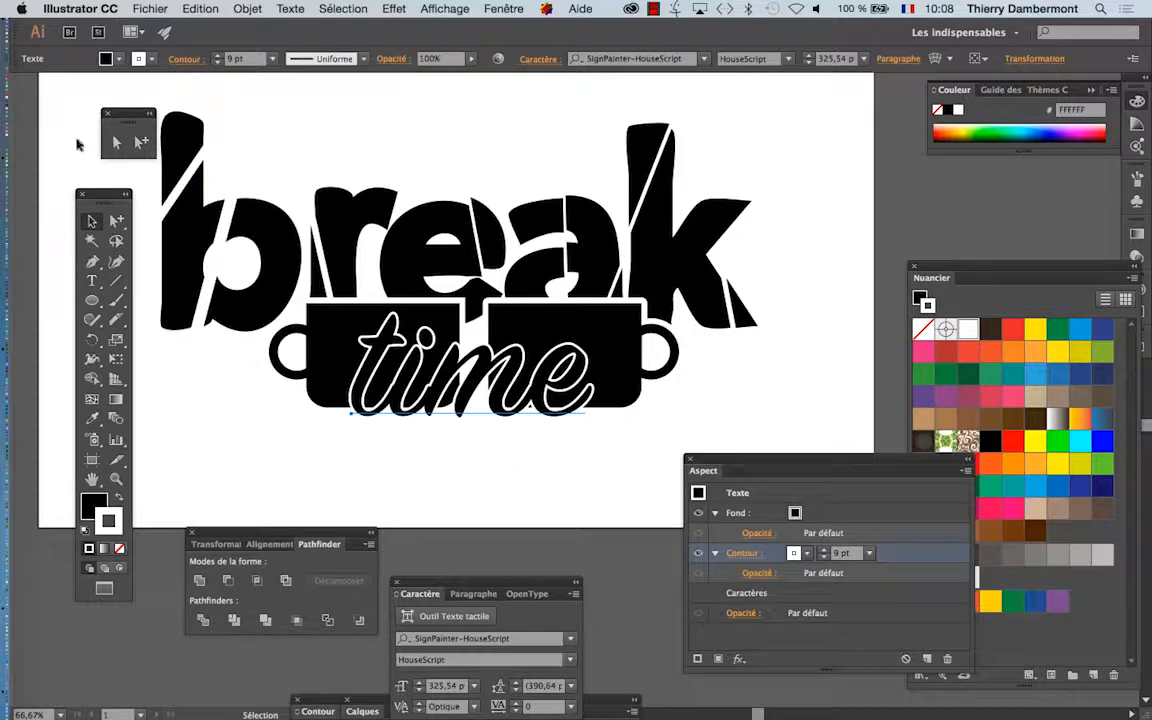
# Browse through alternative fonts for the text "time" and set it in Poplar Std Black.
pyautogui.scroll(-1, 497, 481)
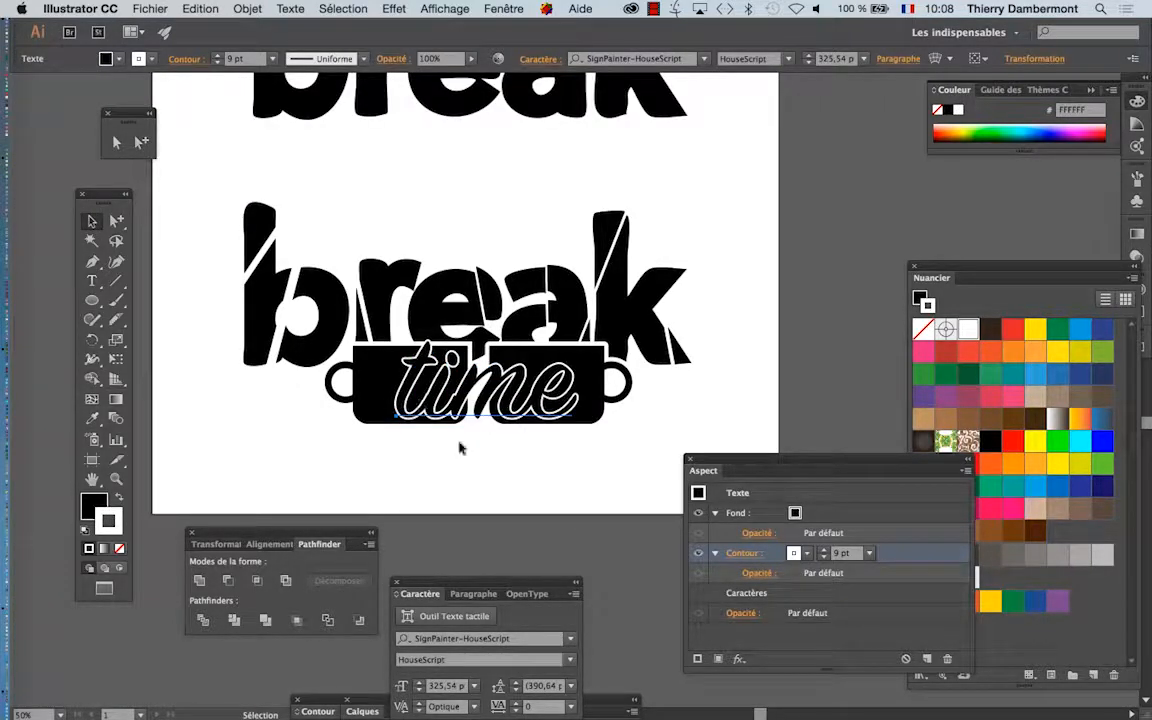
pyautogui.click(522, 641)
pyautogui.press('Up')
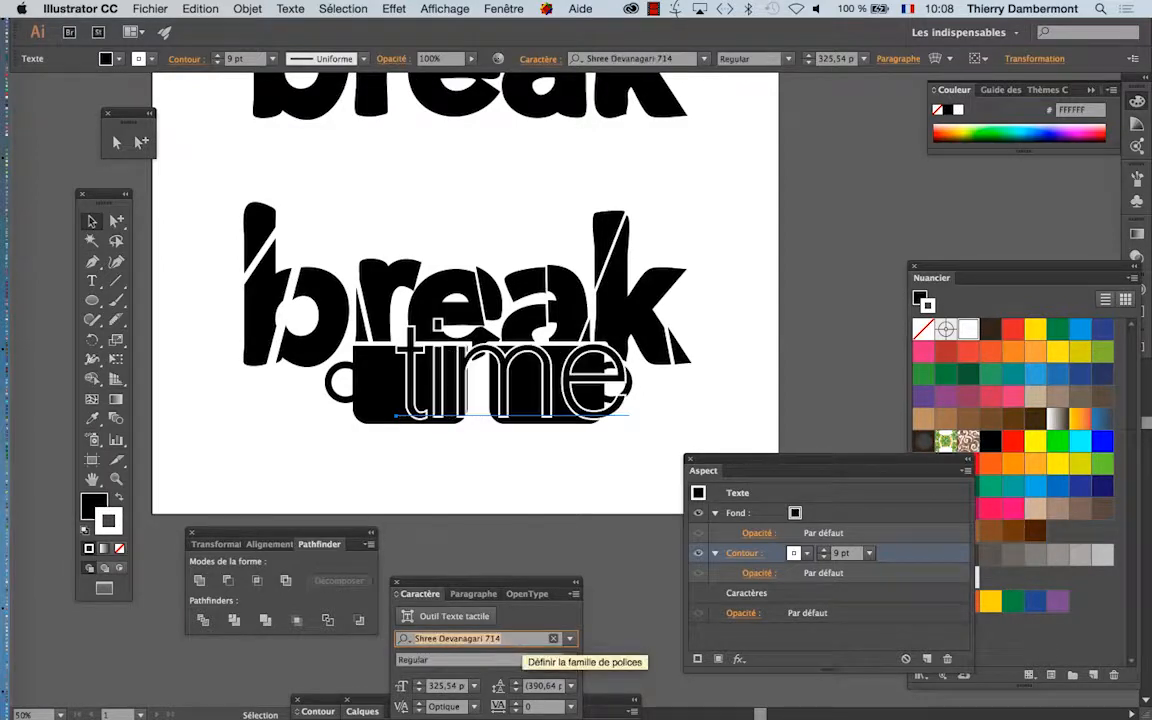
pyautogui.press('Up')
pyautogui.press('Up')
pyautogui.press('Up')
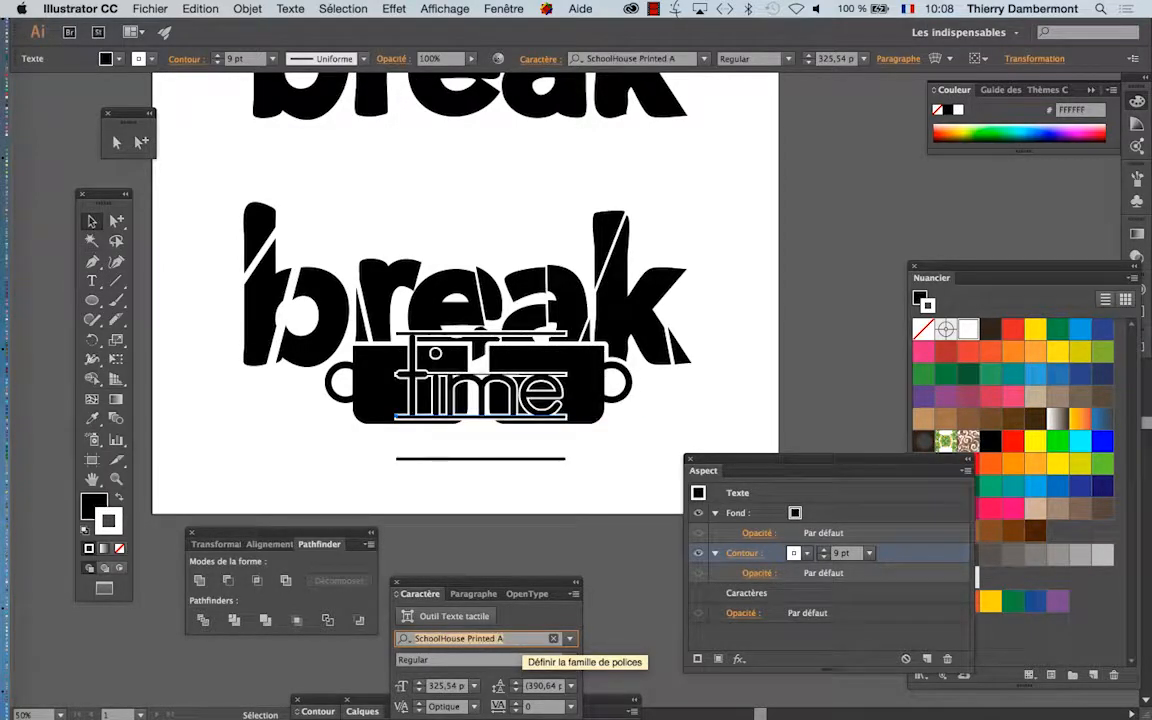
pyautogui.press('Up')
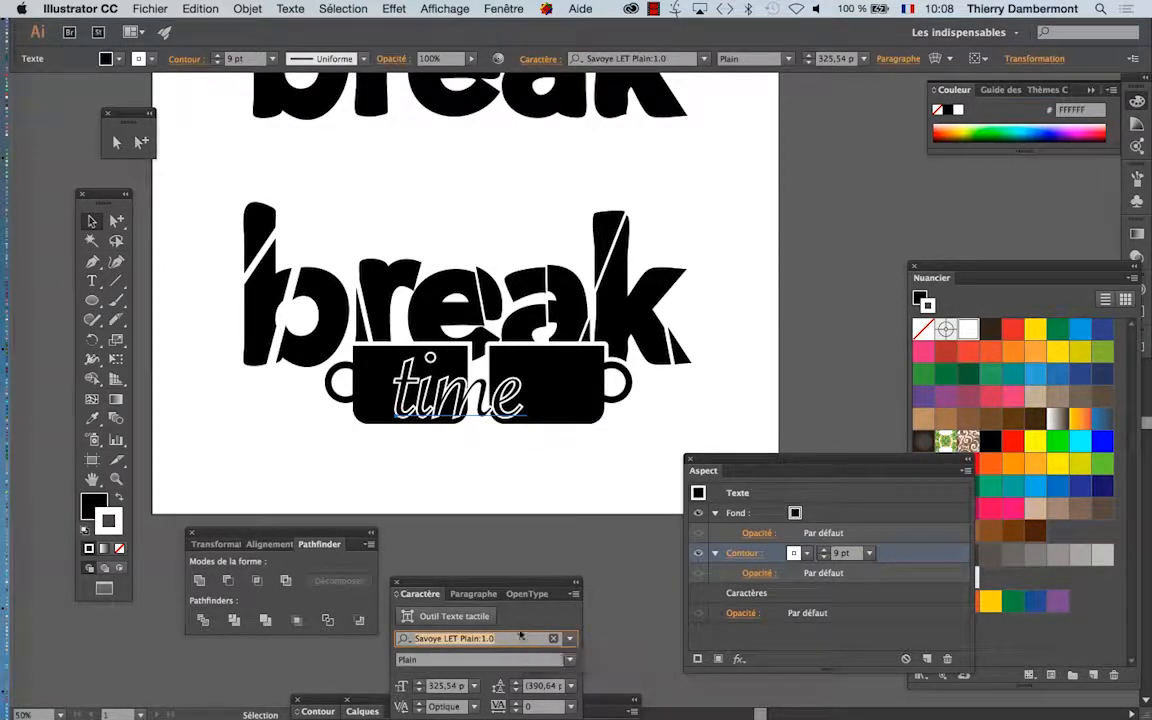
pyautogui.press('Up')
pyautogui.press('Up')
pyautogui.press('Up')
pyautogui.press('Up')
pyautogui.press('Up')
pyautogui.press('Up')
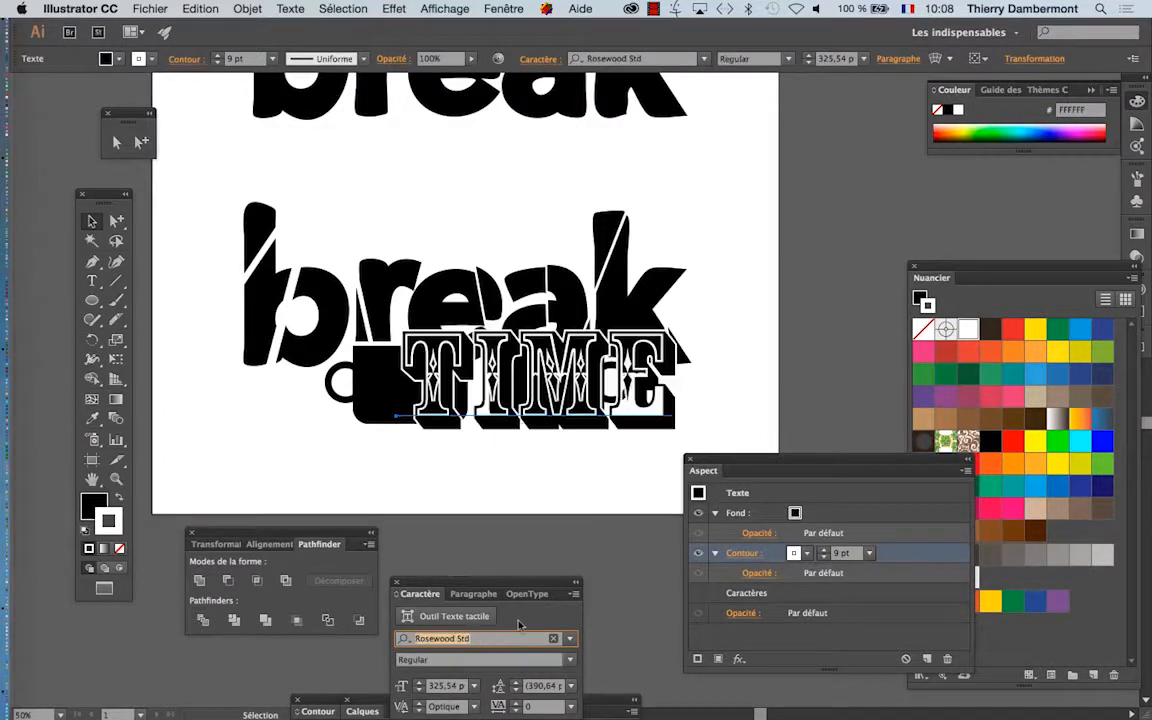
pyautogui.press('Up')
pyautogui.press('Up')
pyautogui.press('Up')
pyautogui.press('Up')
pyautogui.press('Up')
pyautogui.press('Up')
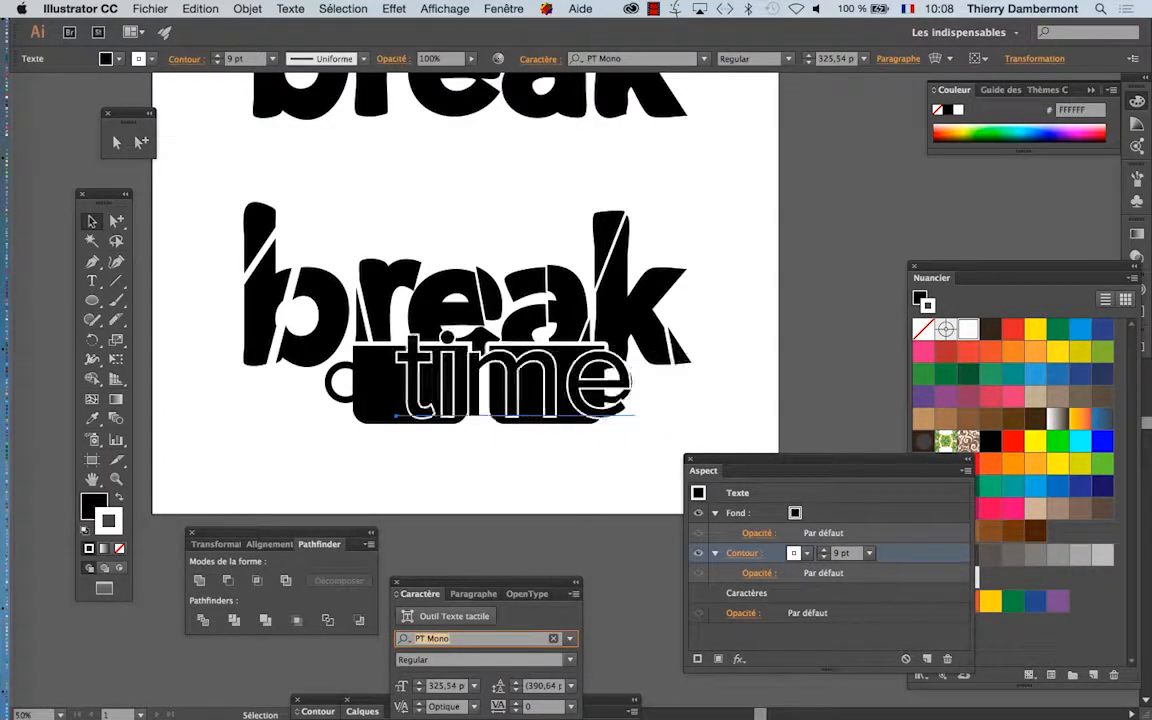
pyautogui.press('Up')
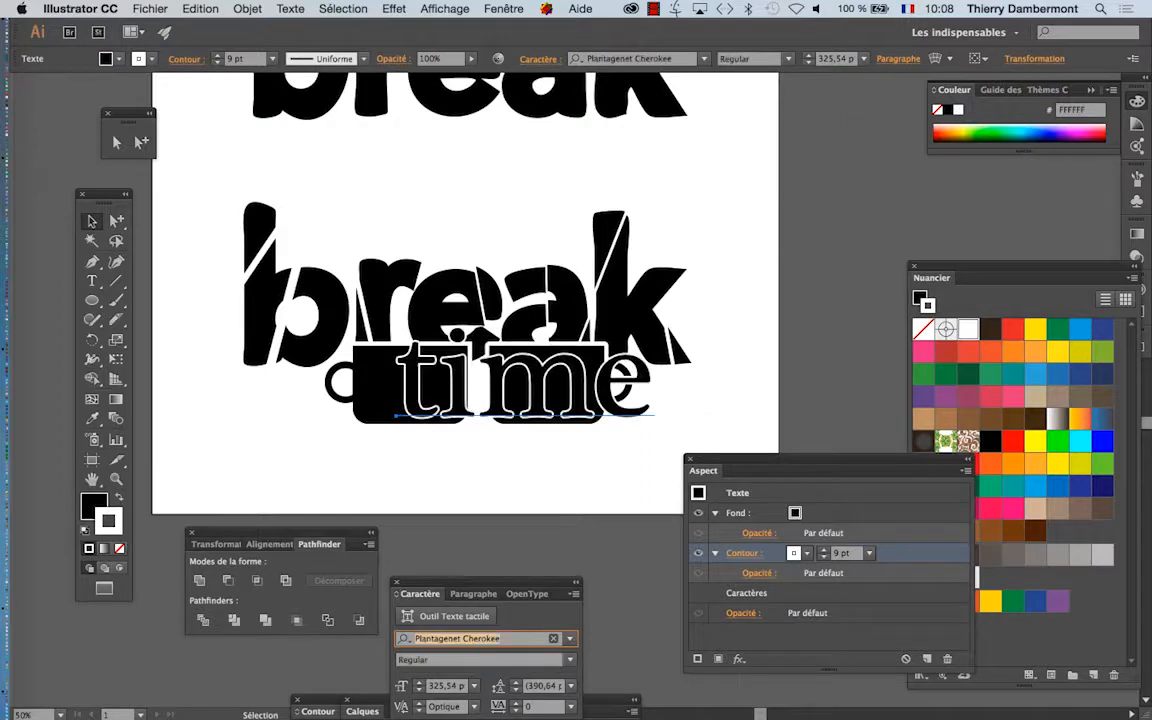
pyautogui.press('Down')
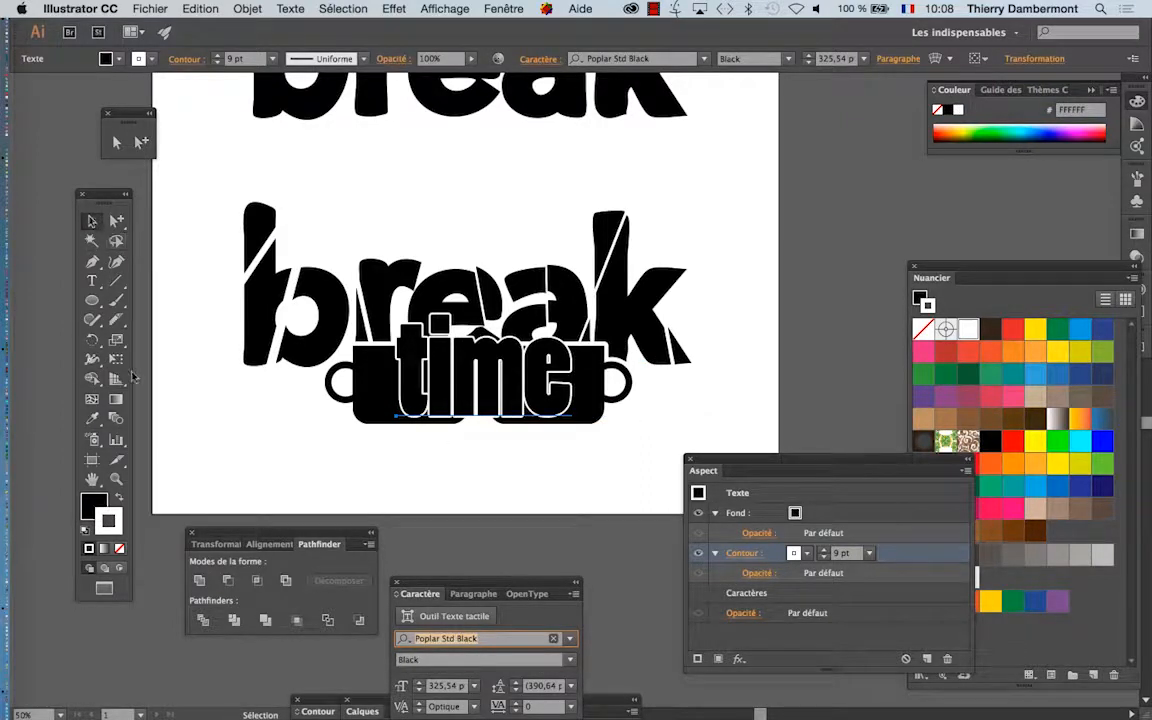
pyautogui.click(116, 358)
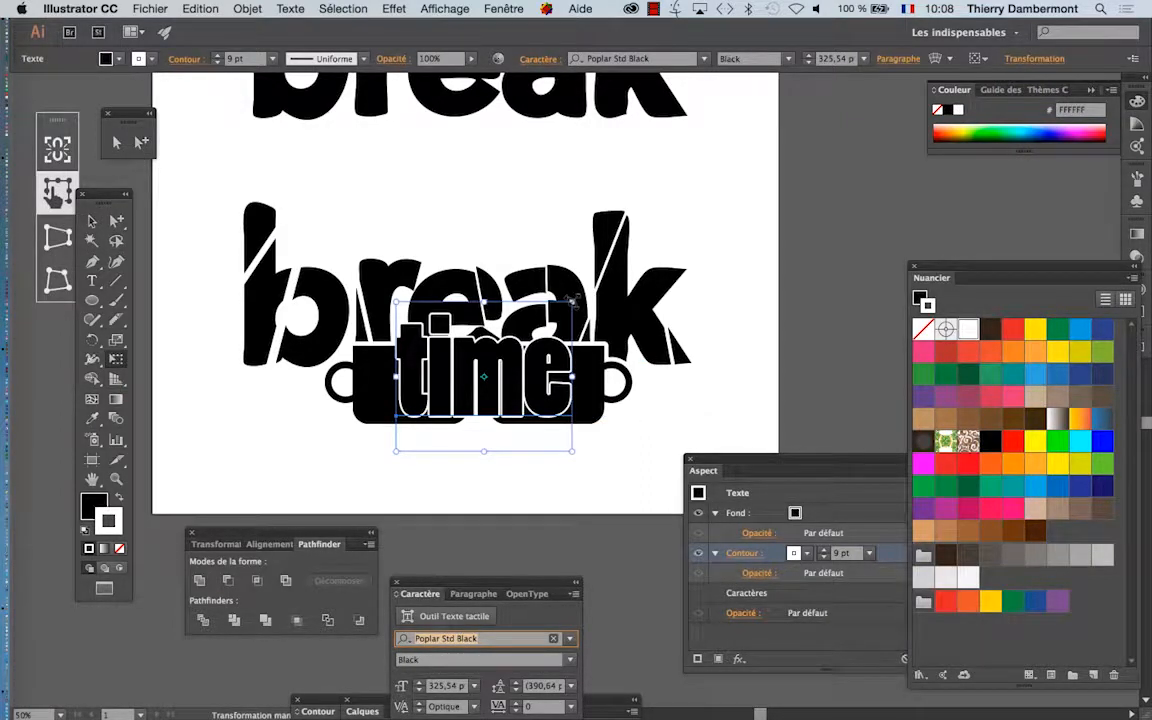
pyautogui.moveTo(573, 299); pyautogui.dragTo(521, 343)
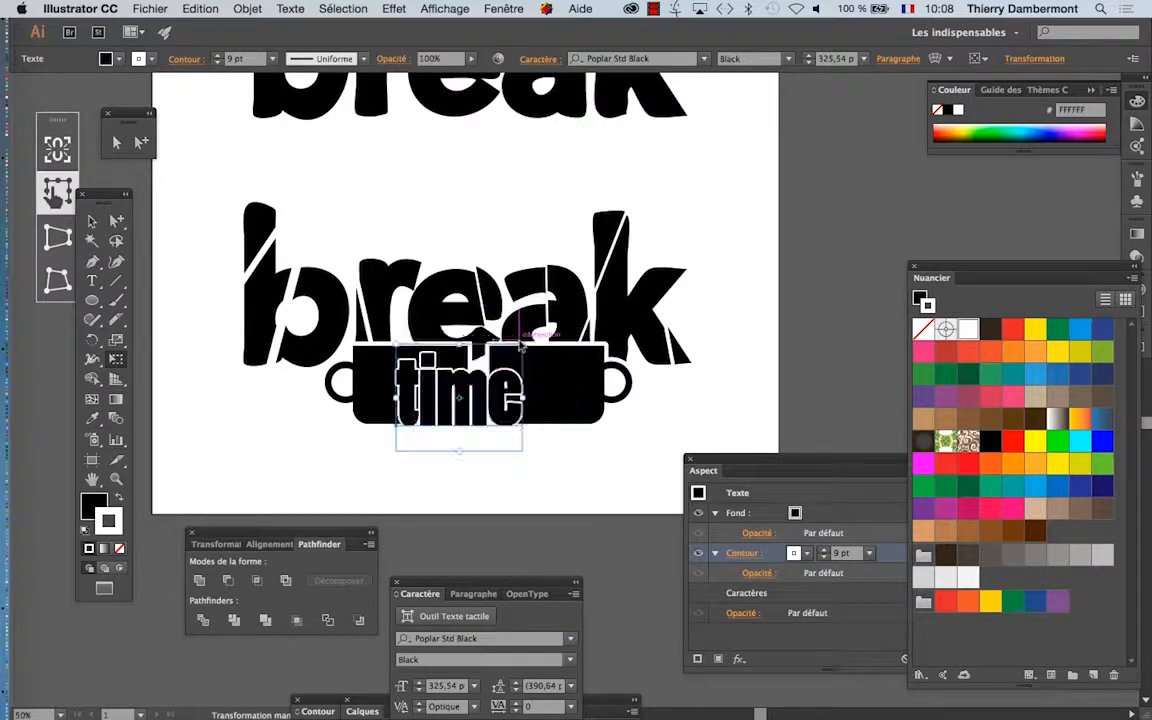
pyautogui.press('super+z')
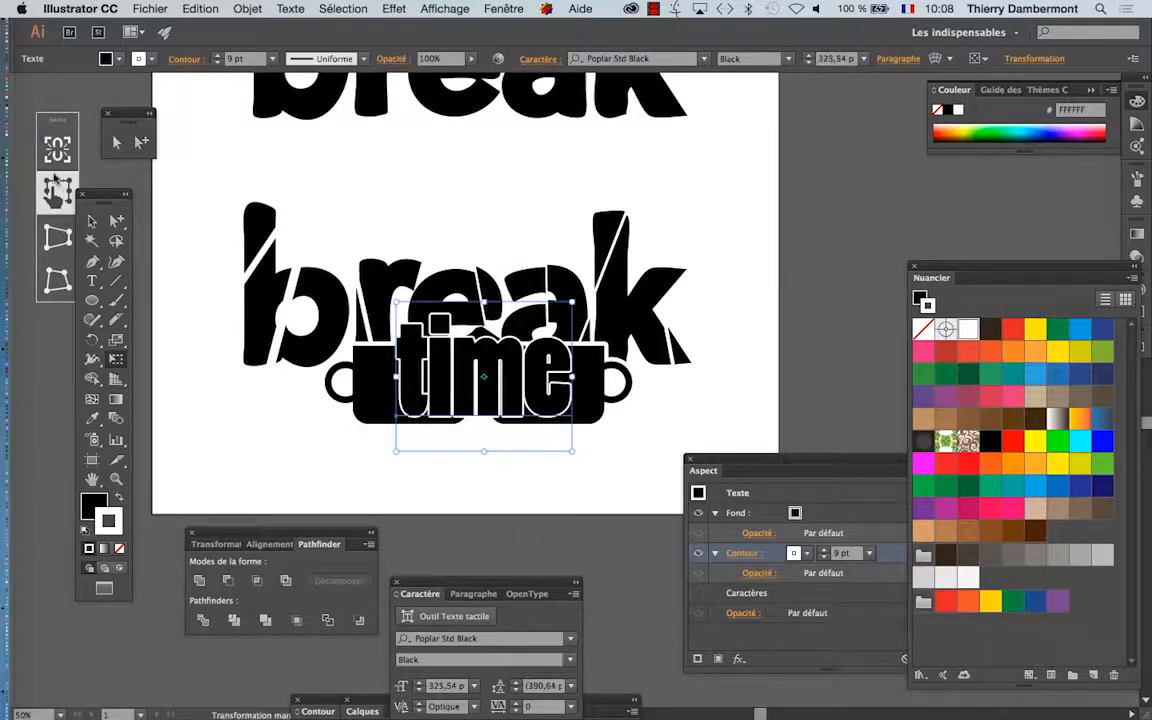
# Lower the text "time" over the cups until its baseline sits slightly below their bottom edges, and deselect it.
pyautogui.click(92, 222)
pyautogui.click(594, 478)
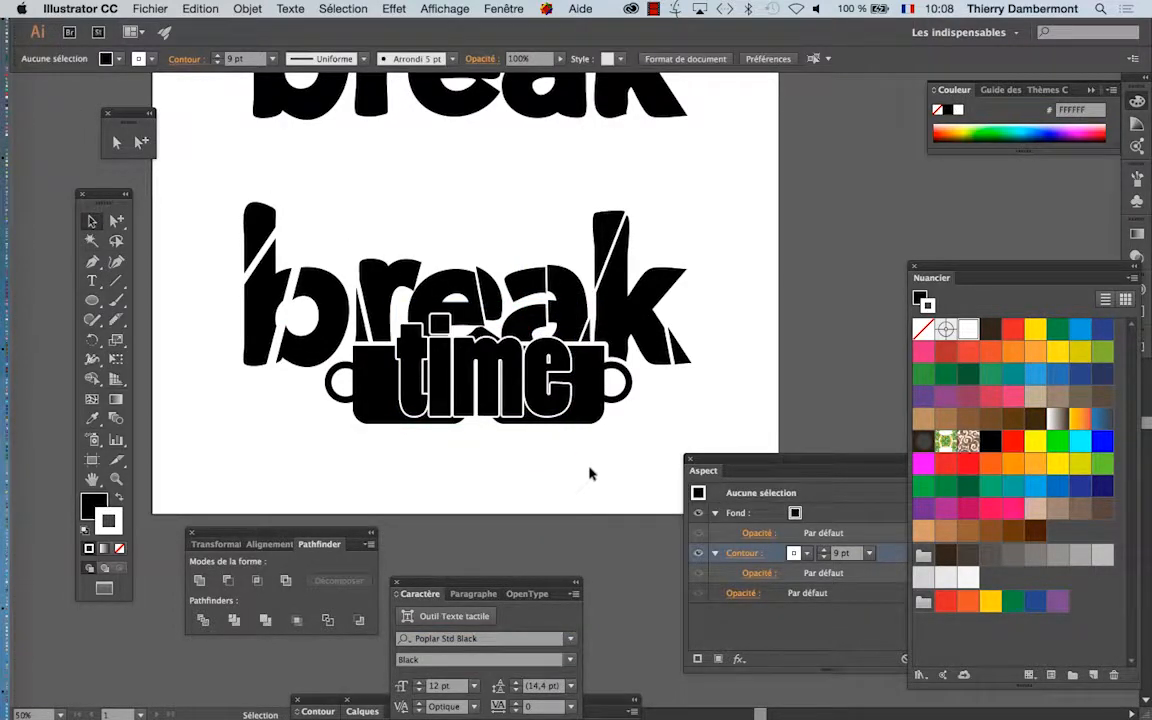
pyautogui.press('super+minus')
pyautogui.click(500, 392)
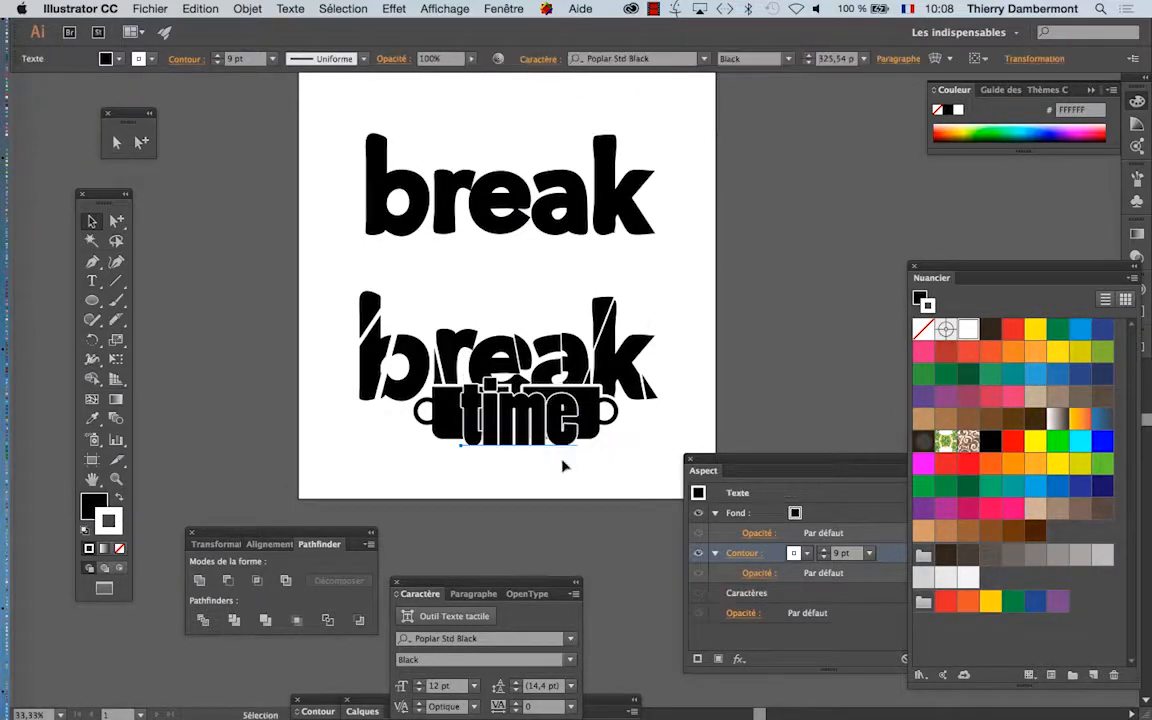
pyautogui.click(564, 468)
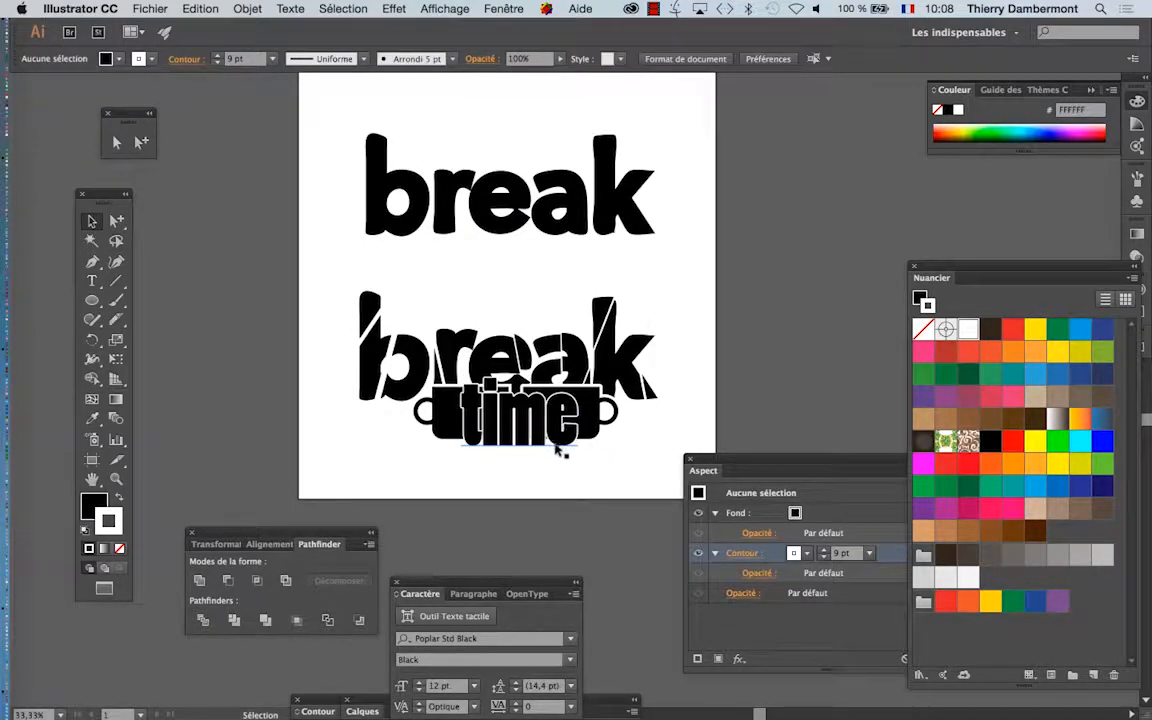
# Lower the text "time" slightly further below the cups, widen its letter tracking to 80, and deselect it.
pyautogui.moveTo(562, 447); pyautogui.dragTo(564, 462)
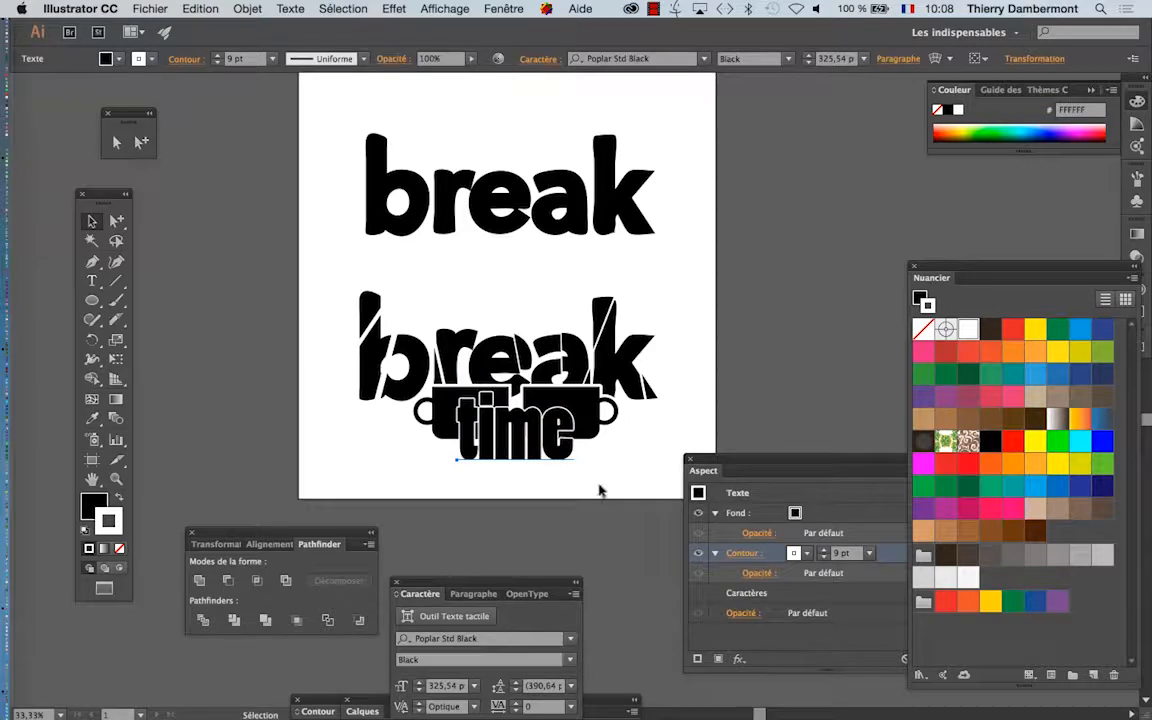
pyautogui.scroll(-1, 610, 485)
pyautogui.scroll(2, 620, 478)
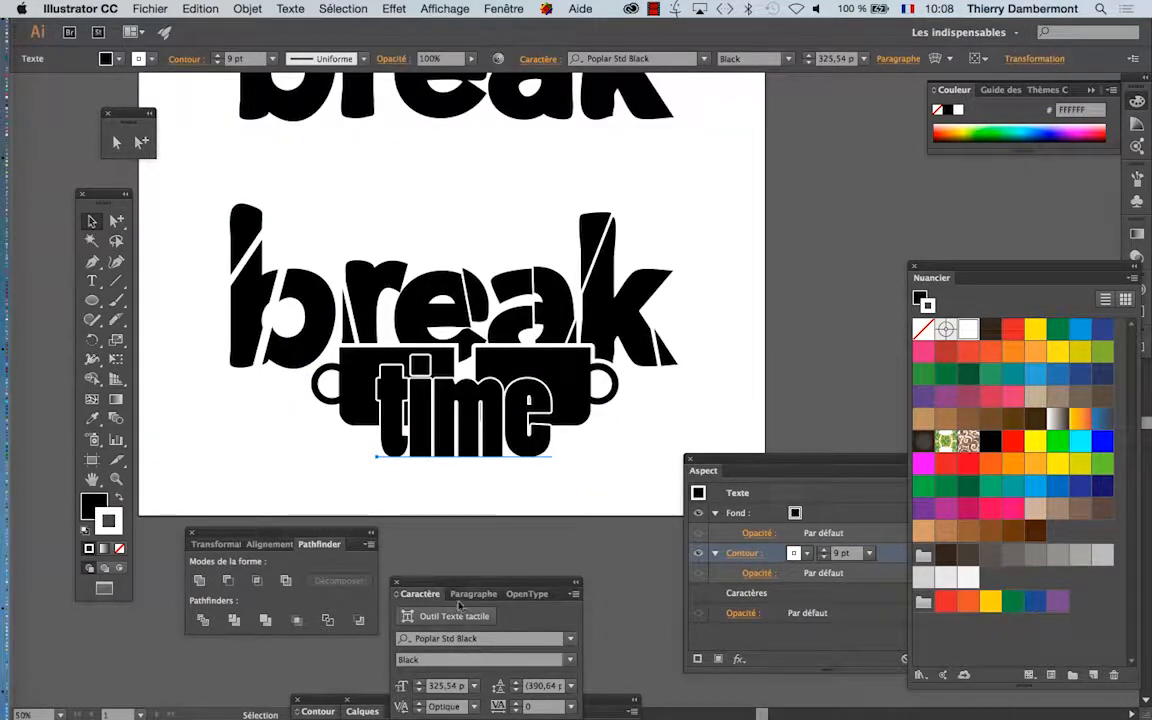
pyautogui.moveTo(458, 603); pyautogui.dragTo(502, 528)
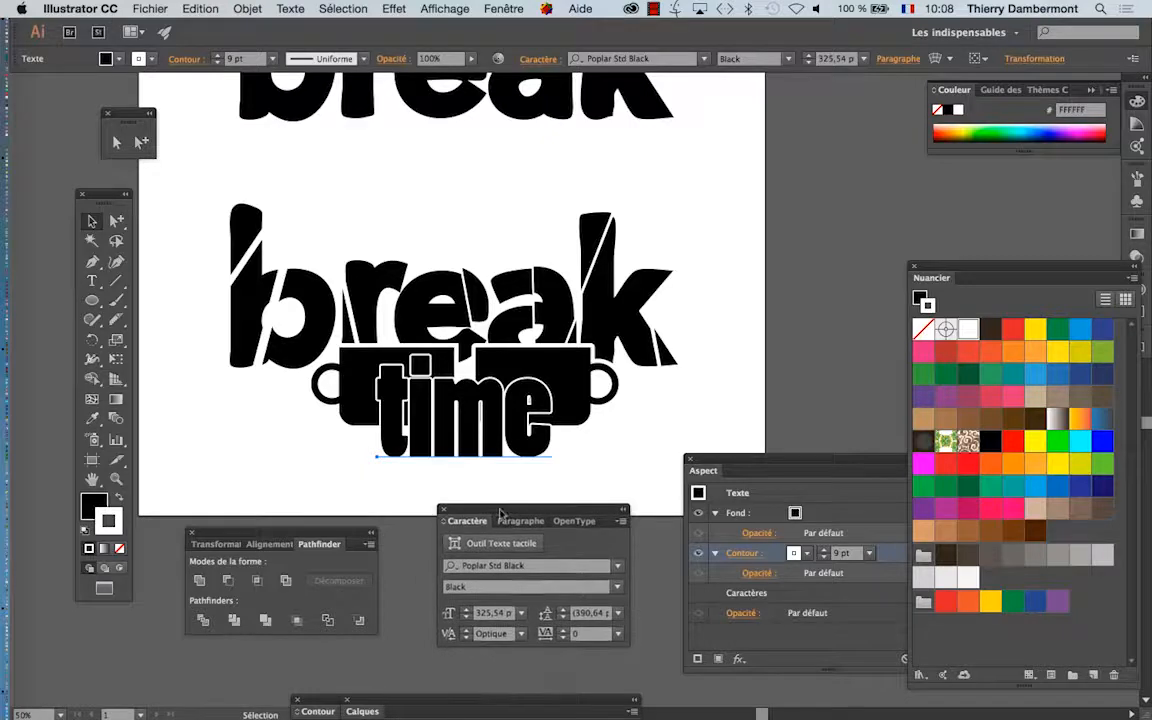
pyautogui.click(563, 630)
pyautogui.click(563, 630)
pyautogui.click(563, 630)
pyautogui.click(563, 630)
pyautogui.click(563, 630)
pyautogui.click(563, 630)
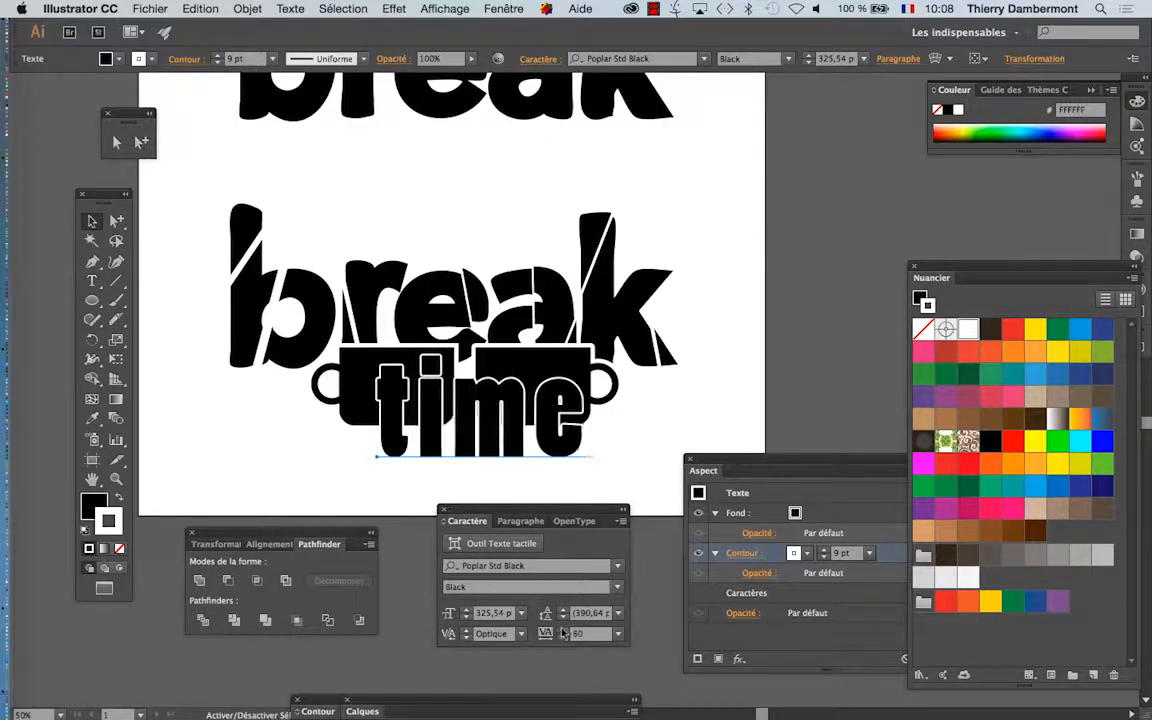
pyautogui.click(641, 454)
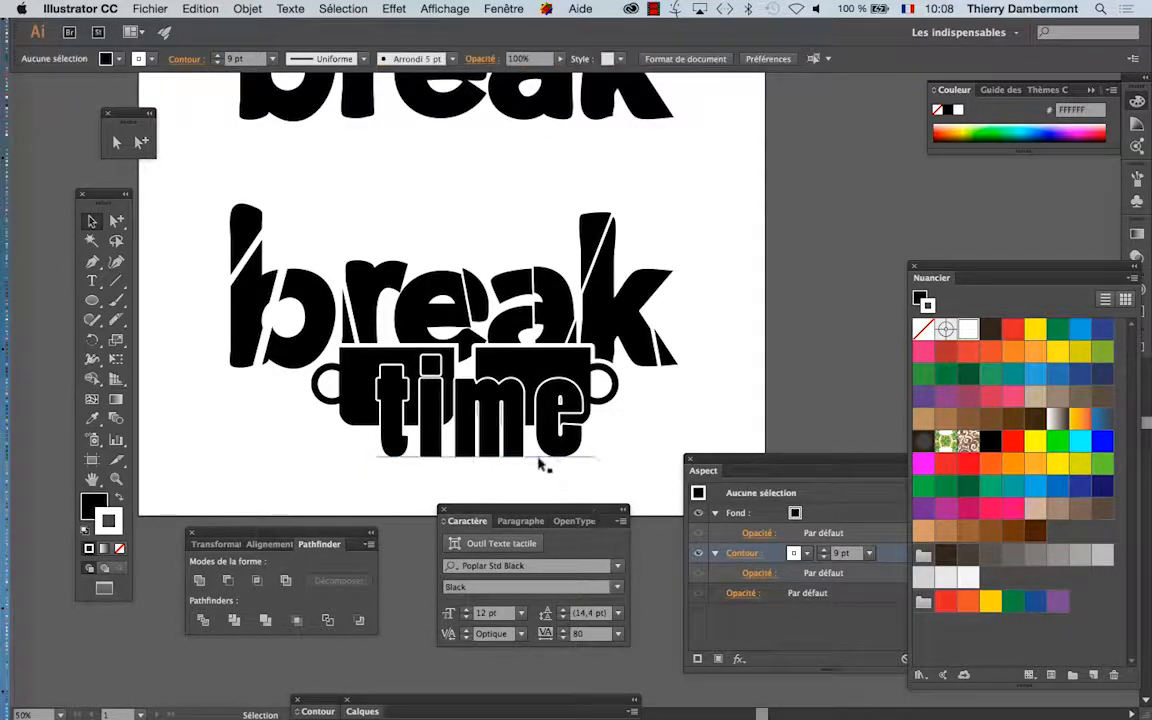
# Try the font Plantagenet Cherokee Regular on the text "time" and deselect it.
pyautogui.press('super+minus')
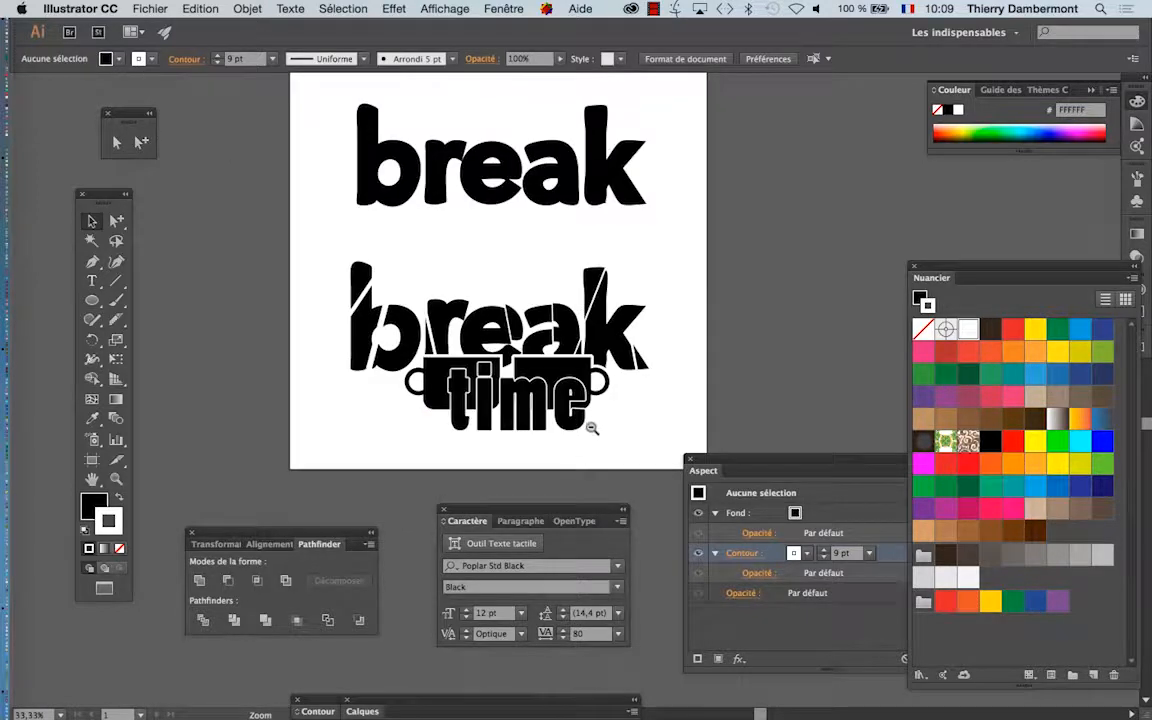
pyautogui.click(577, 436)
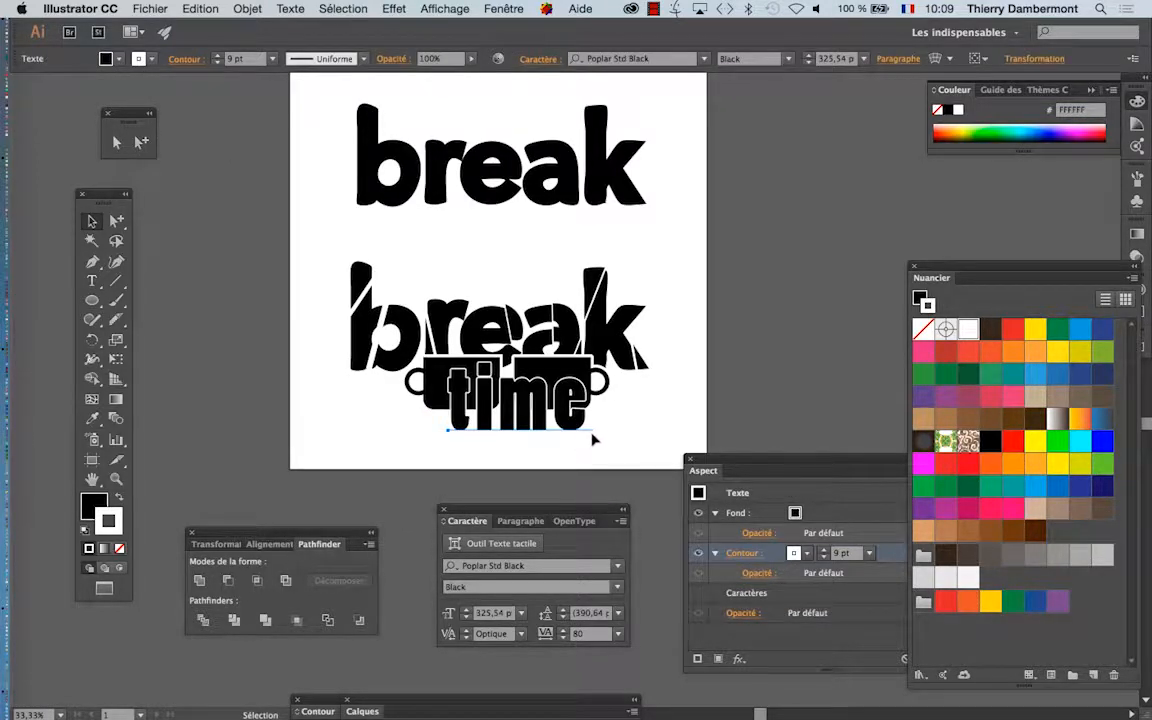
pyautogui.click(540, 566)
pyautogui.press('Up')
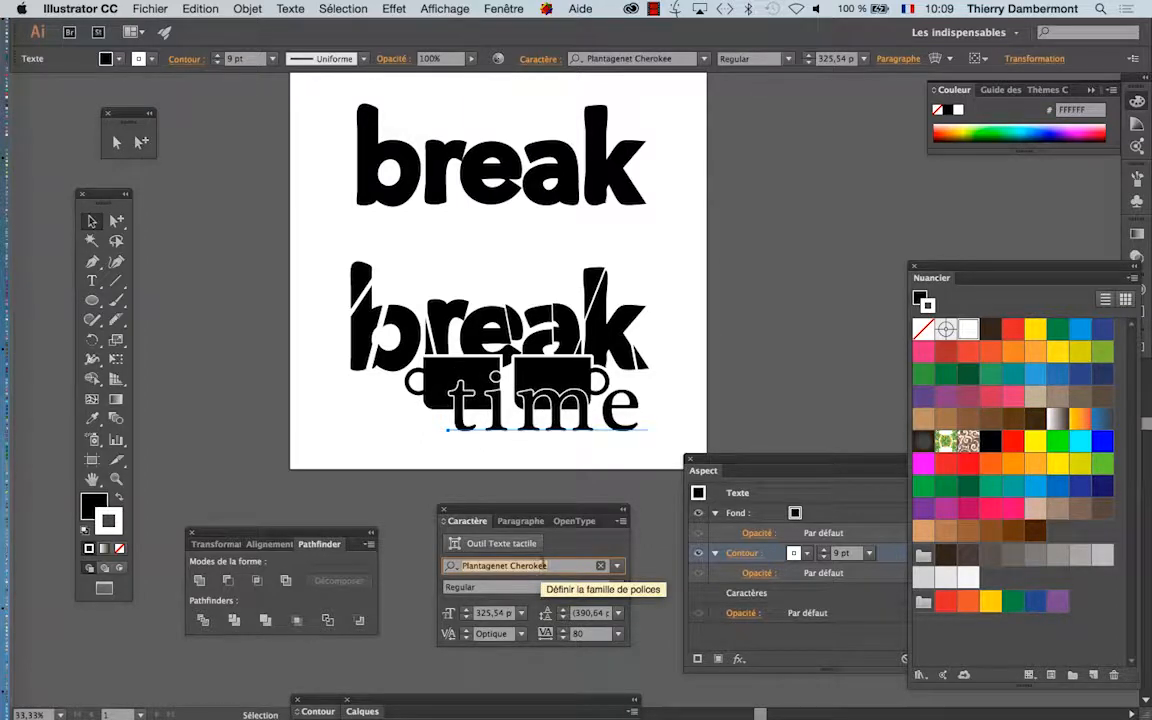
pyautogui.click(291, 369)
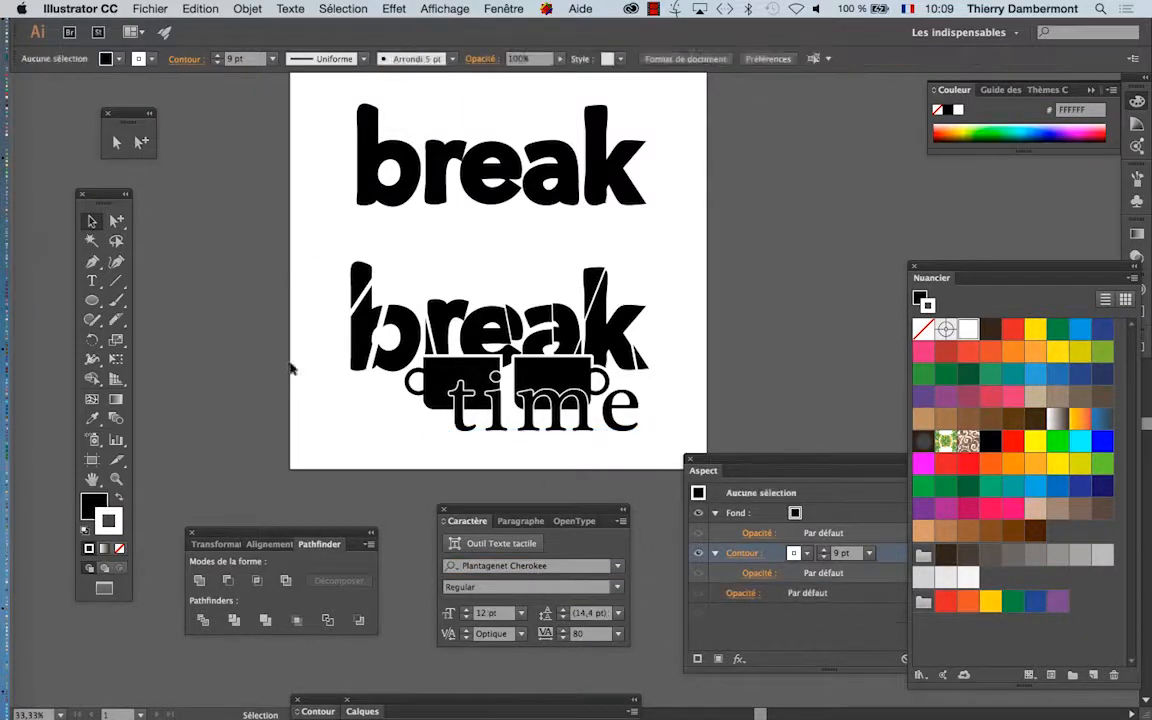
# Scale the text "time" down to about 170 pt, position it across the cups' lower edges, and deselect it.
pyautogui.click(471, 428)
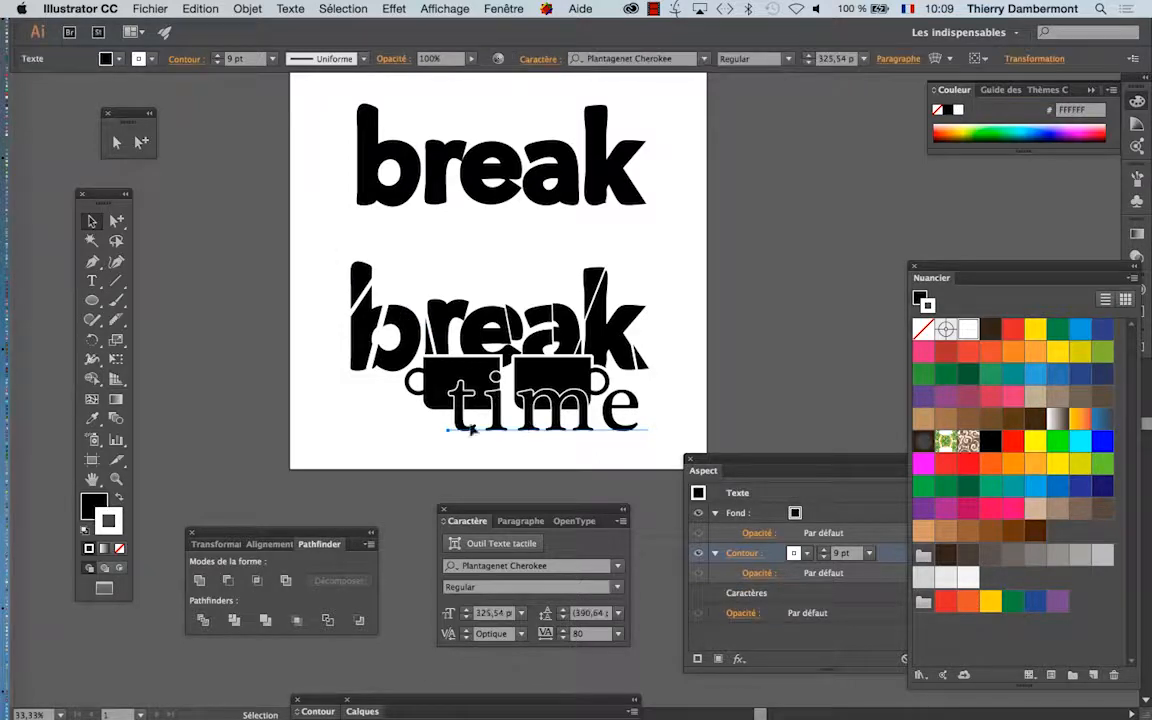
pyautogui.click(117, 360)
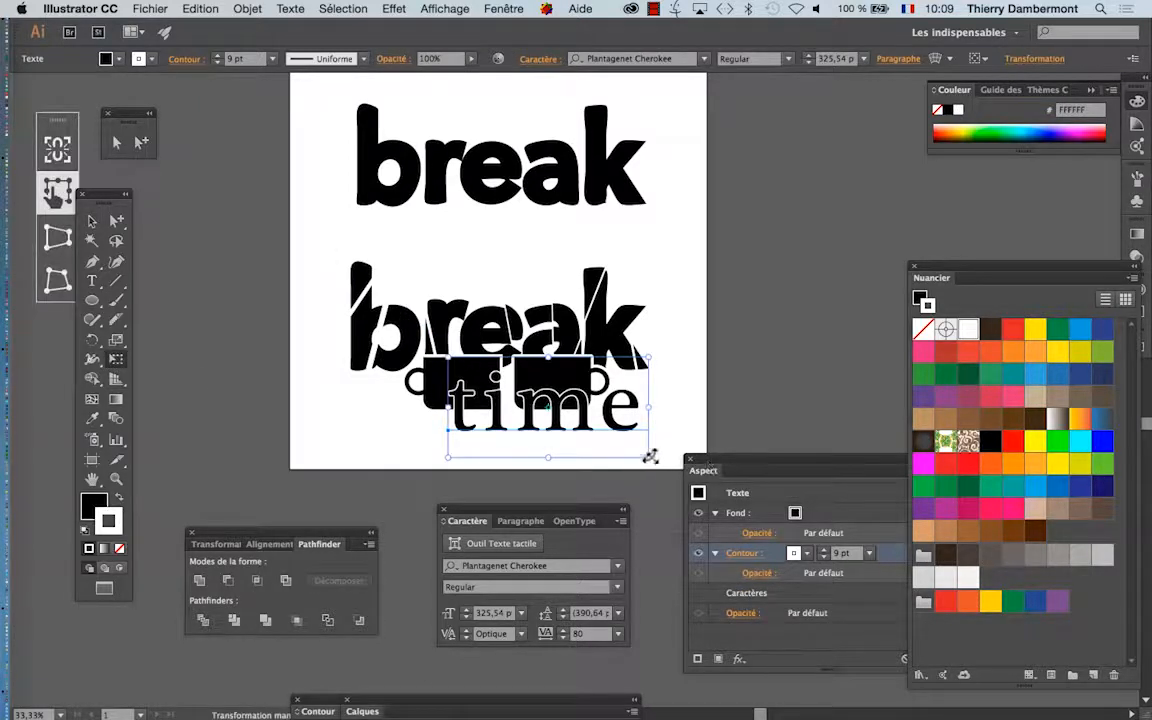
pyautogui.moveTo(633, 451); pyautogui.dragTo(552, 433)
pyautogui.click(91, 220)
pyautogui.click(501, 426)
pyautogui.click(548, 444)
pyautogui.click(545, 442)
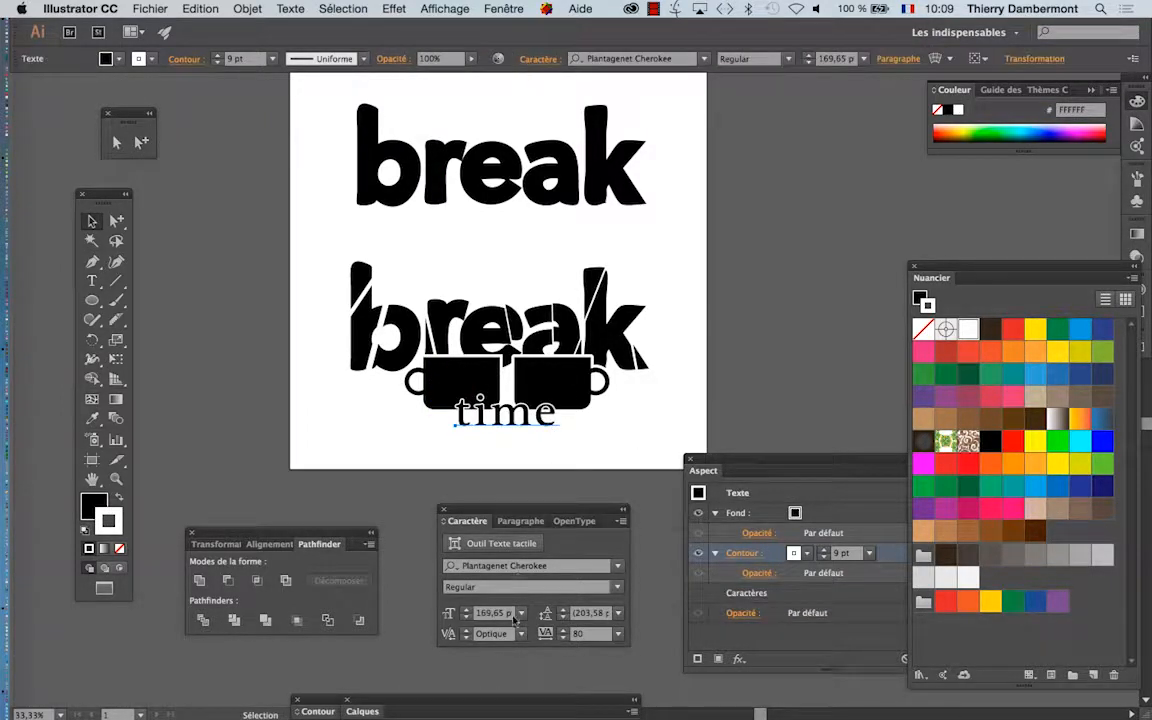
pyautogui.click(558, 457)
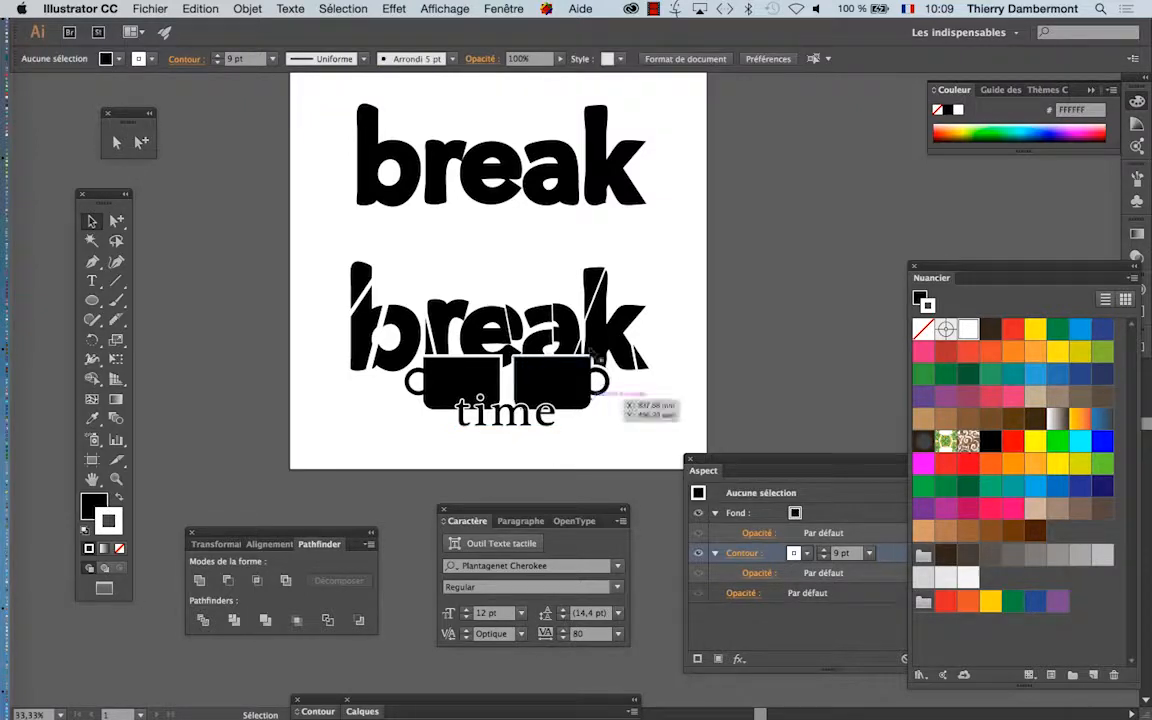
# Move the text "time" up onto the cups' bodies and set it in the font Phosphate Inline.
pyautogui.moveTo(518, 410); pyautogui.dragTo(519, 379)
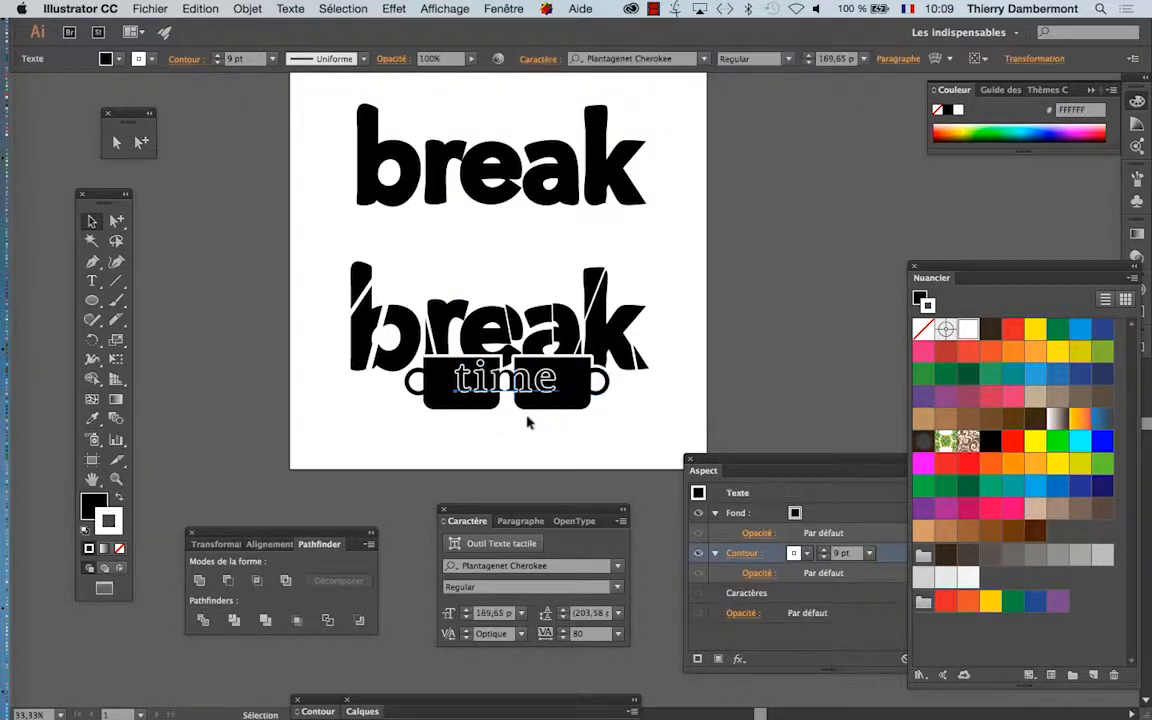
pyautogui.click(540, 445)
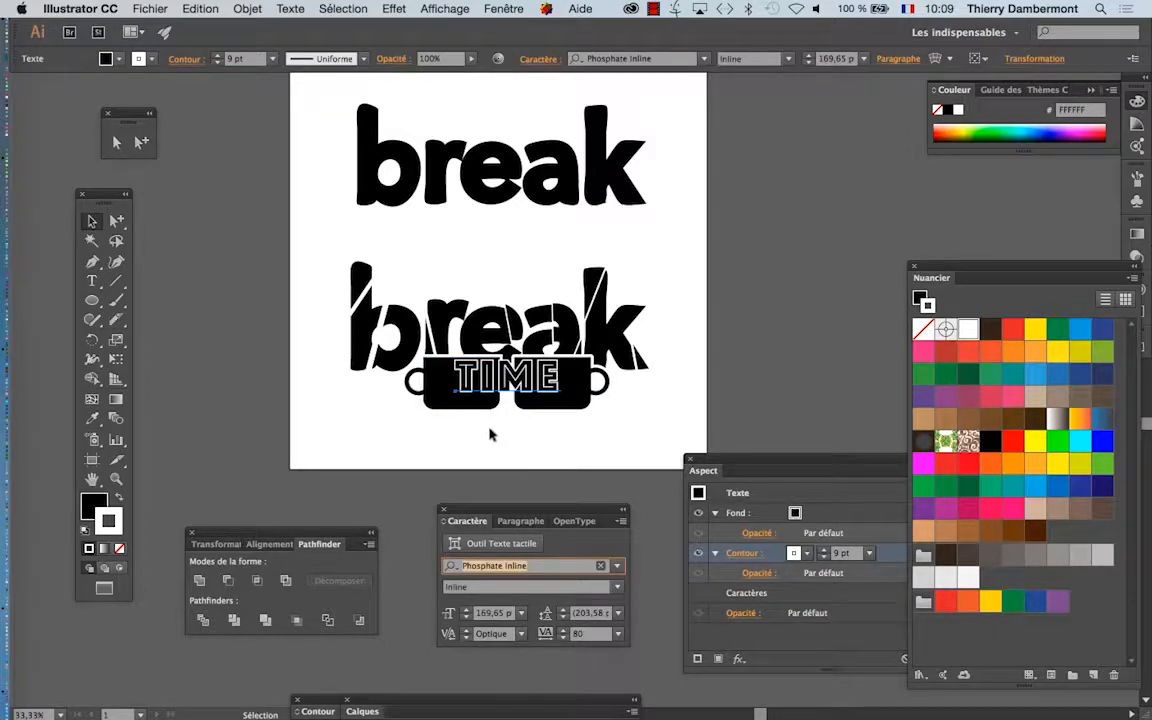
pyautogui.click(488, 432)
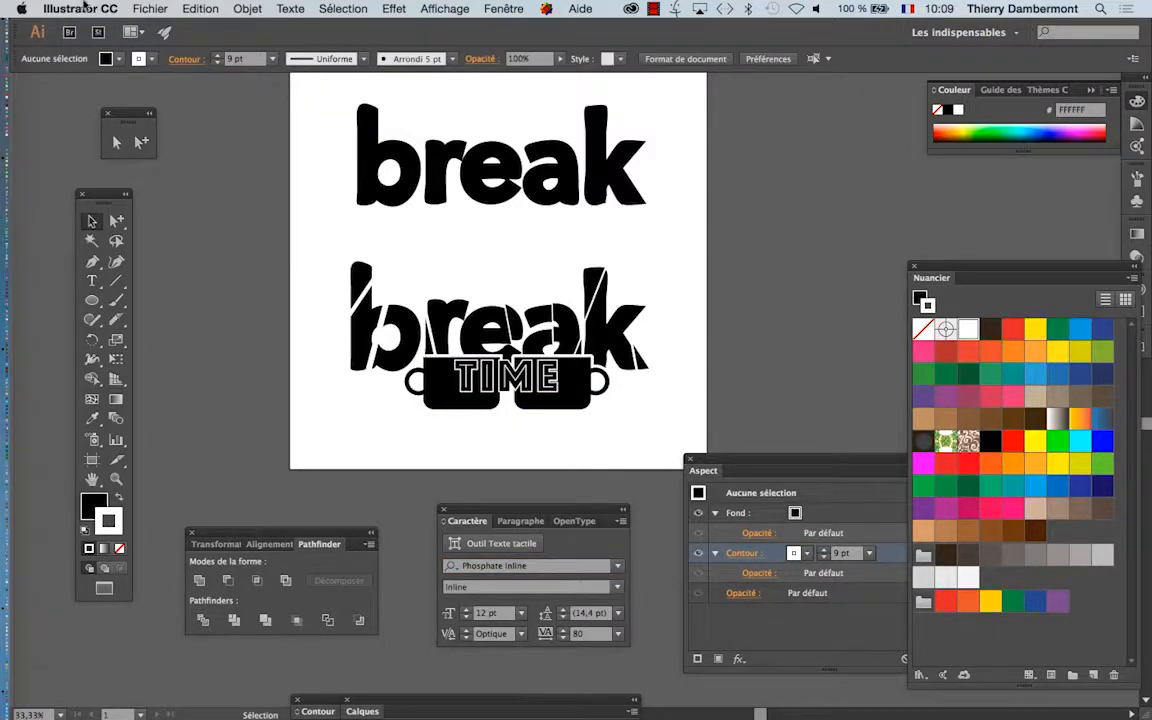
# Save the document as a new Illustrator file named logo-tasse-12.ai in the folder "jour 5 - docs".
pyautogui.click(150, 8)
pyautogui.click(163, 141)
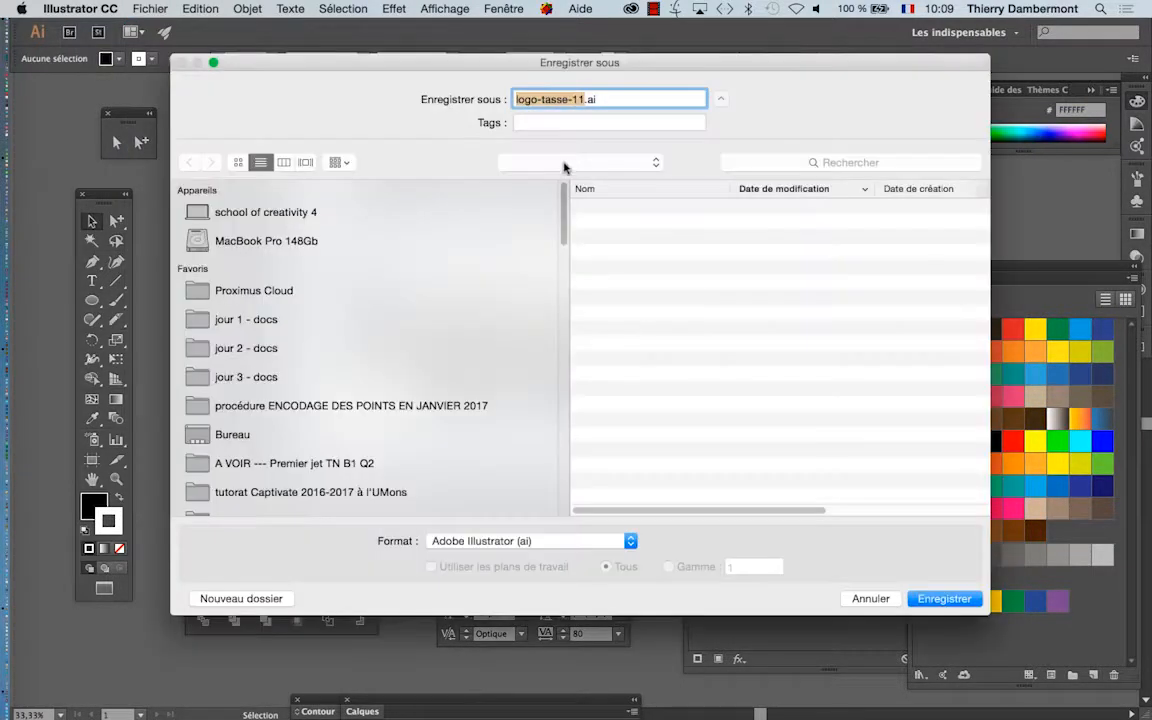
pyautogui.click(583, 100)
pyautogui.press('BackSpace')
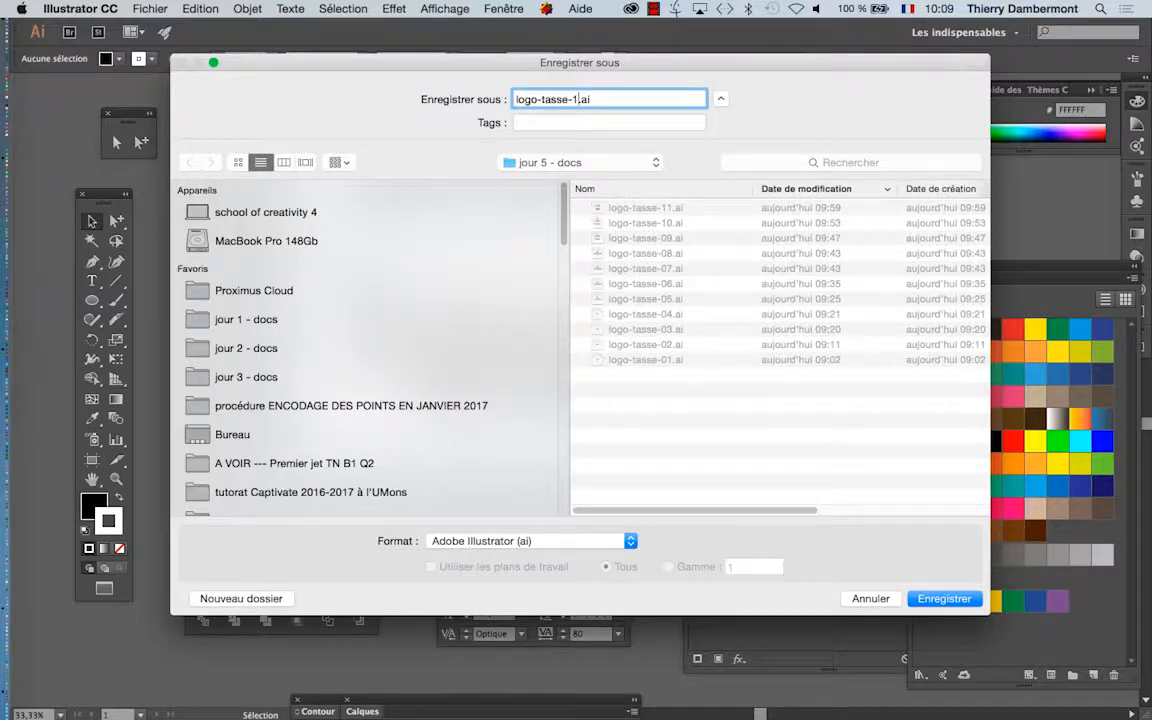
pyautogui.write('2')
pyautogui.press('Return')
pyautogui.click(682, 606)
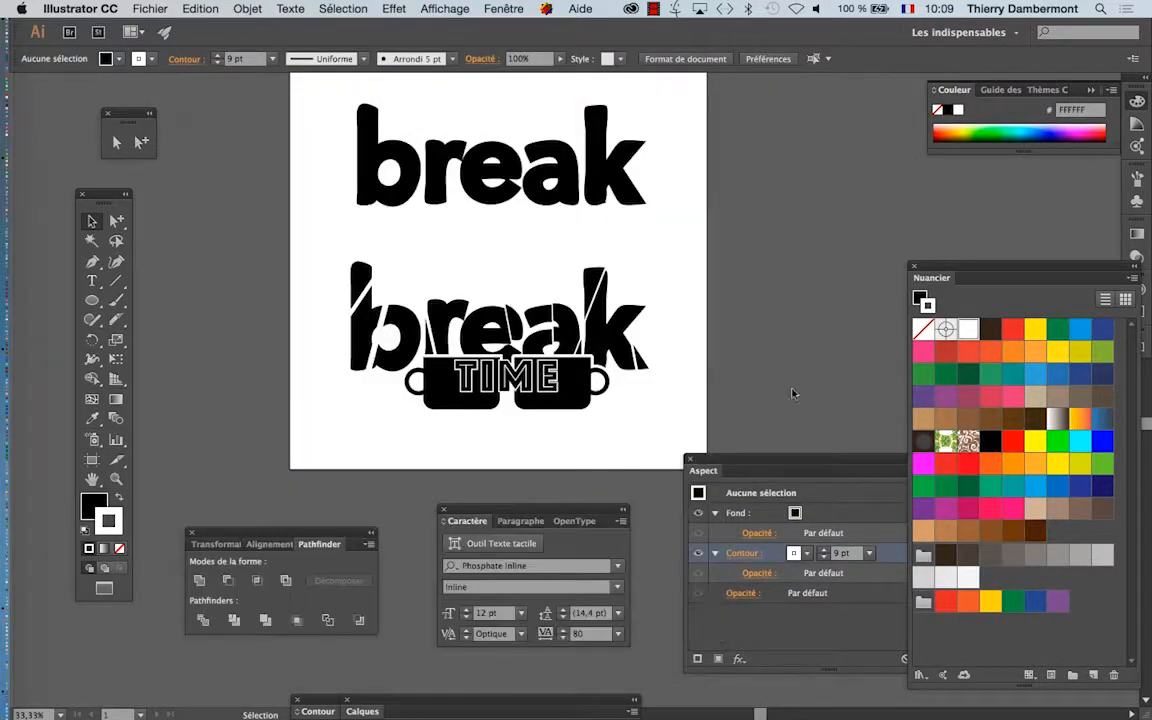
# Move the Appearance panel away from the artboard and display the transparency grid behind the lettering and cups.
pyautogui.moveTo(746, 461); pyautogui.dragTo(831, 451)
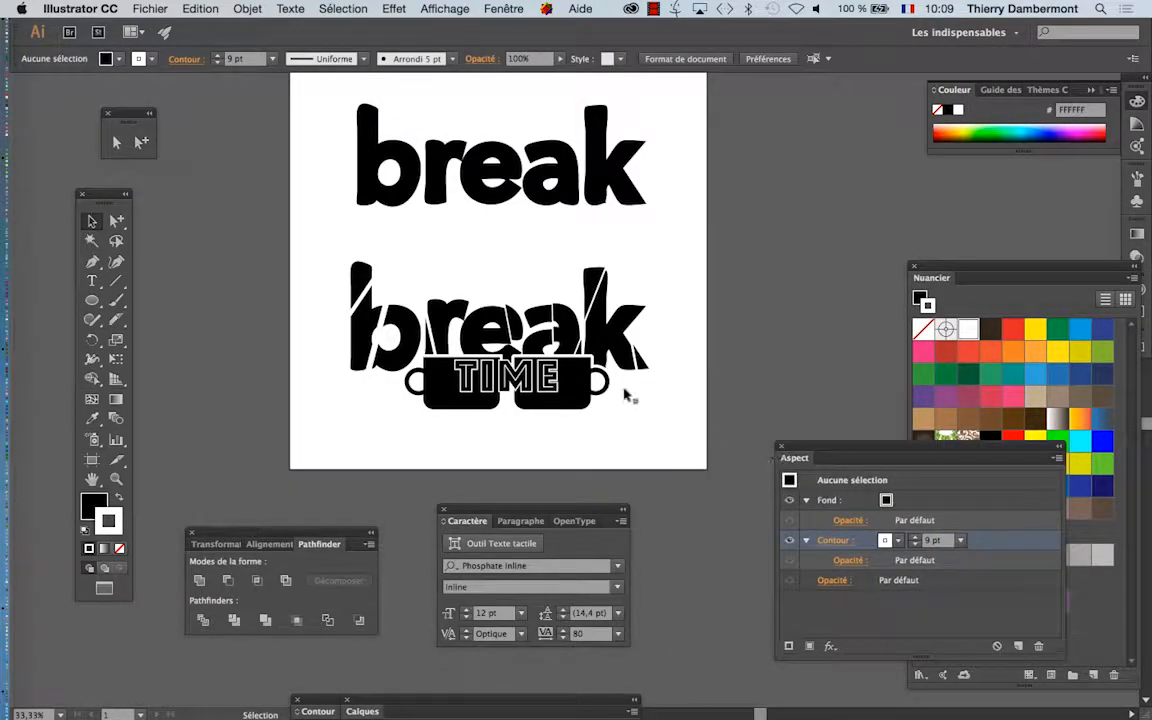
pyautogui.scroll(1, 542, 419)
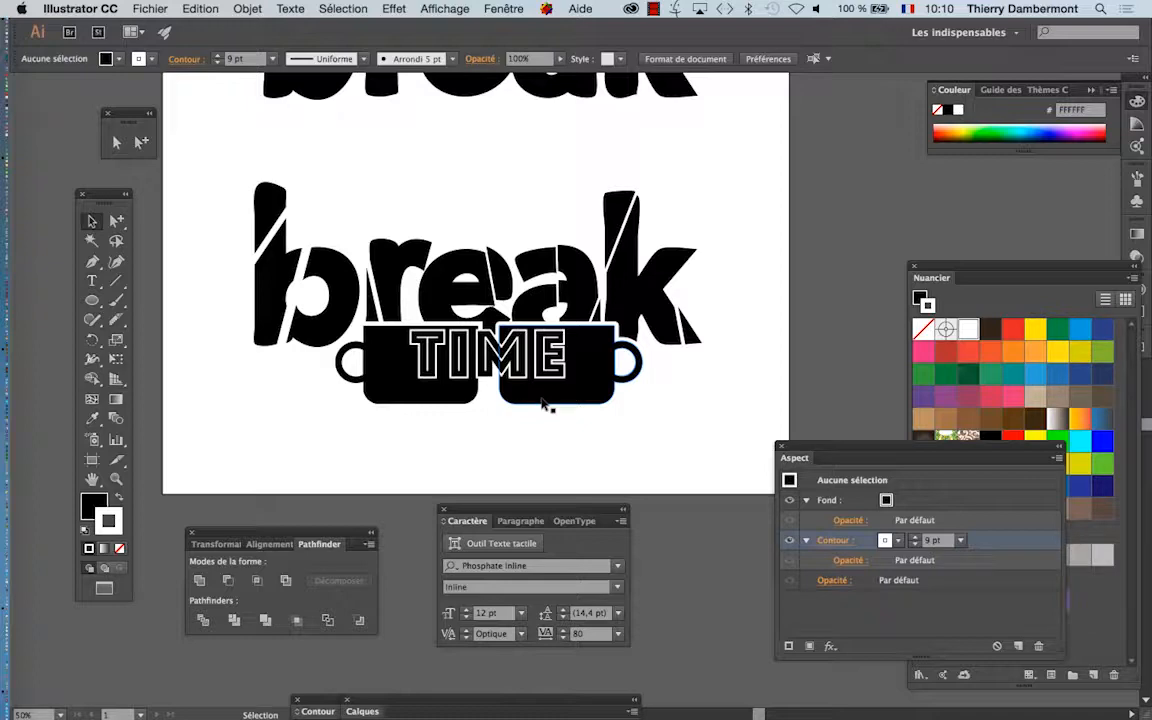
pyautogui.click(445, 8)
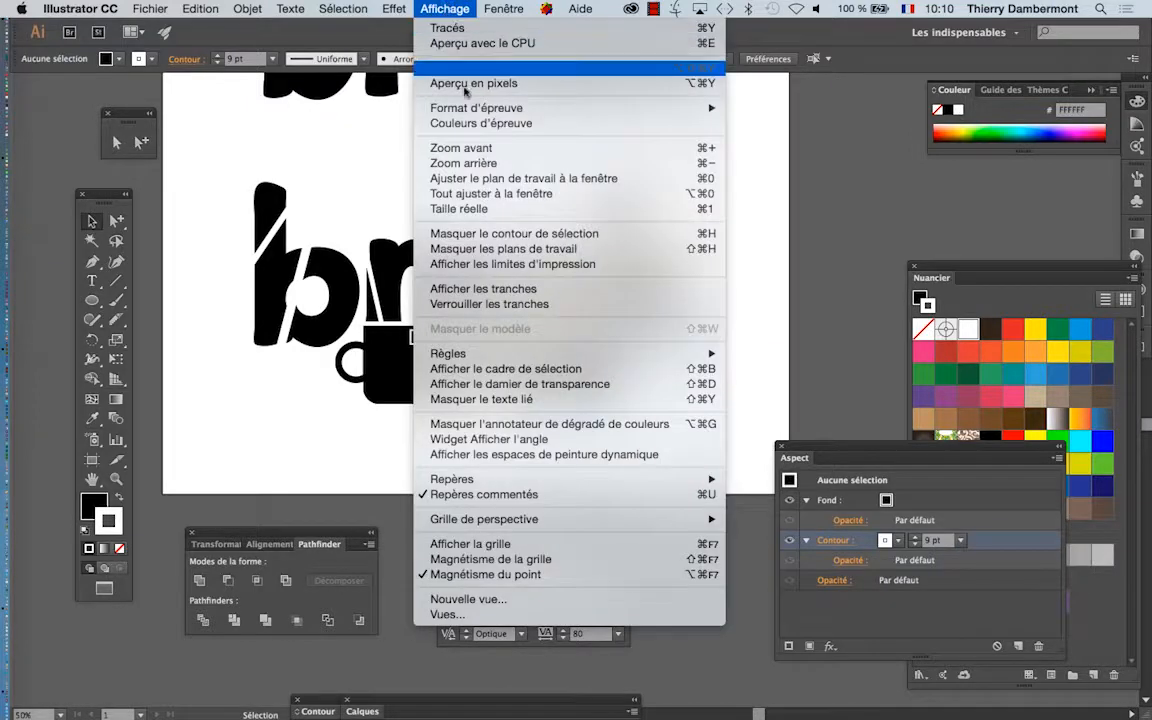
pyautogui.click(537, 390)
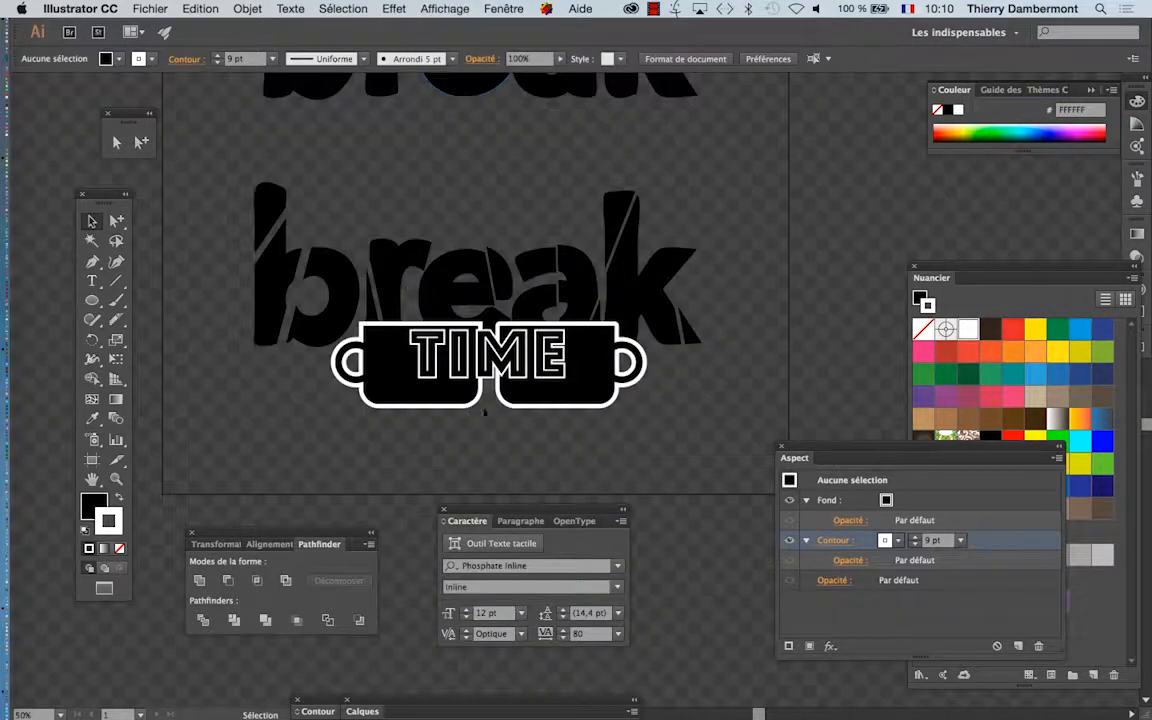